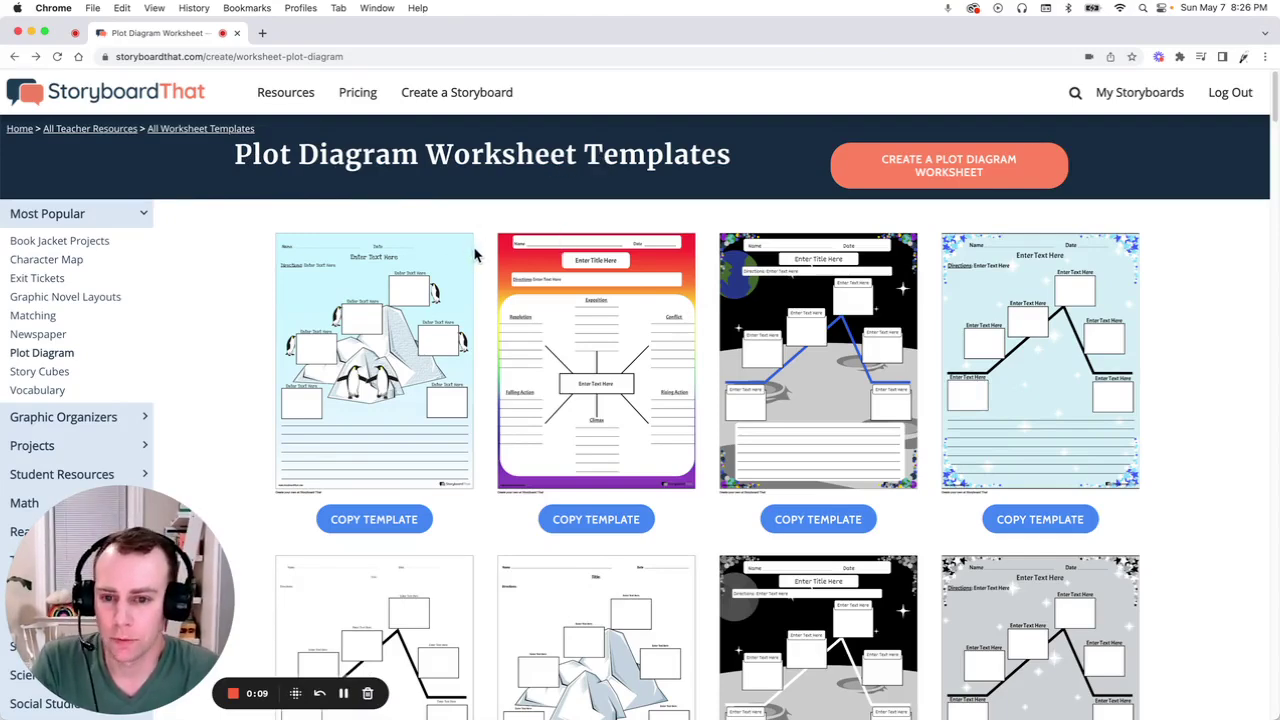
Step: Copy the castle-themed template from the Plot Diagram Worksheet Templates gallery
{"action": "scroll", "coordinate": [475, 256], "scroll_direction": "down", "scroll_amount": 5}
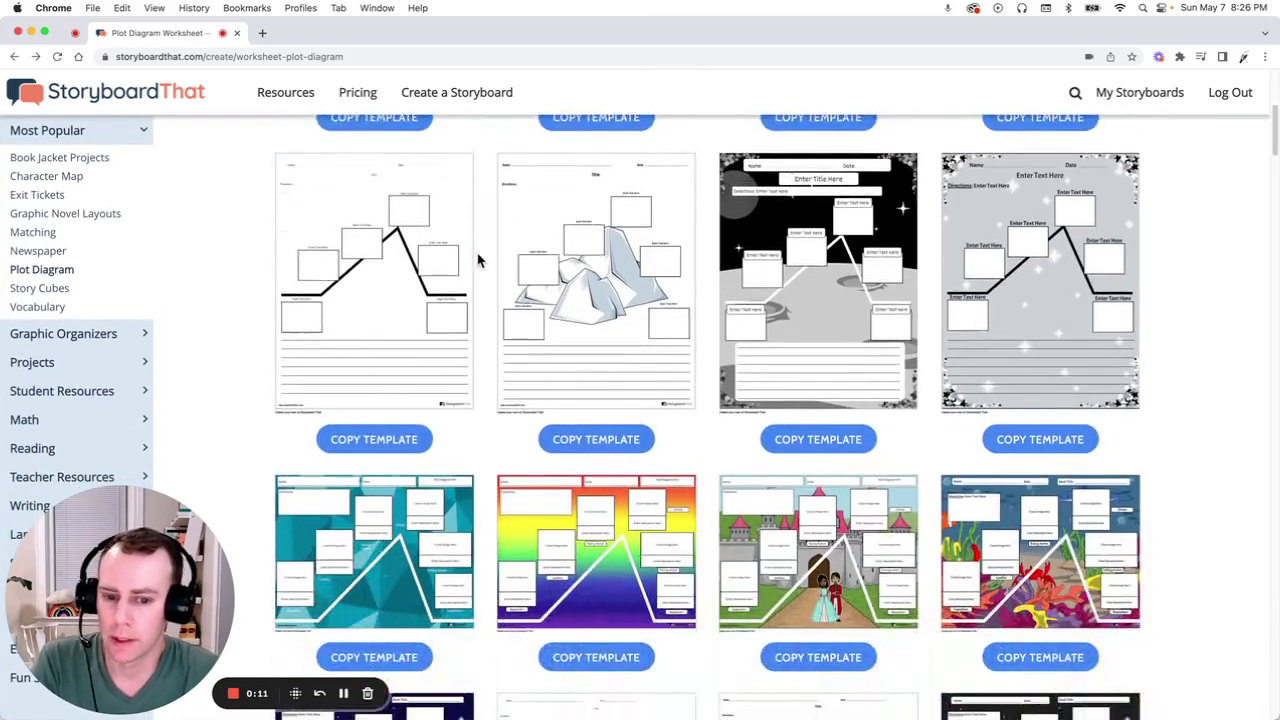
{"action": "scroll", "coordinate": [478, 260], "scroll_direction": "down", "scroll_amount": 1}
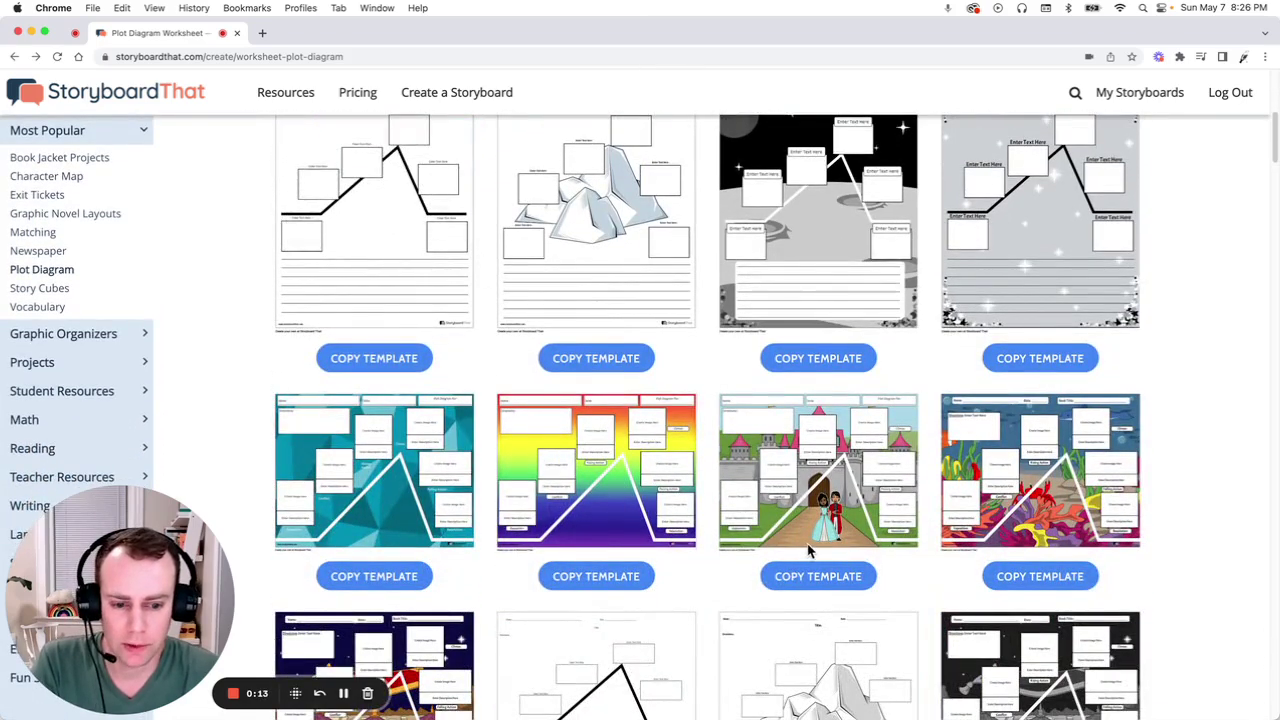
{"action": "left_click", "coordinate": [855, 566]}
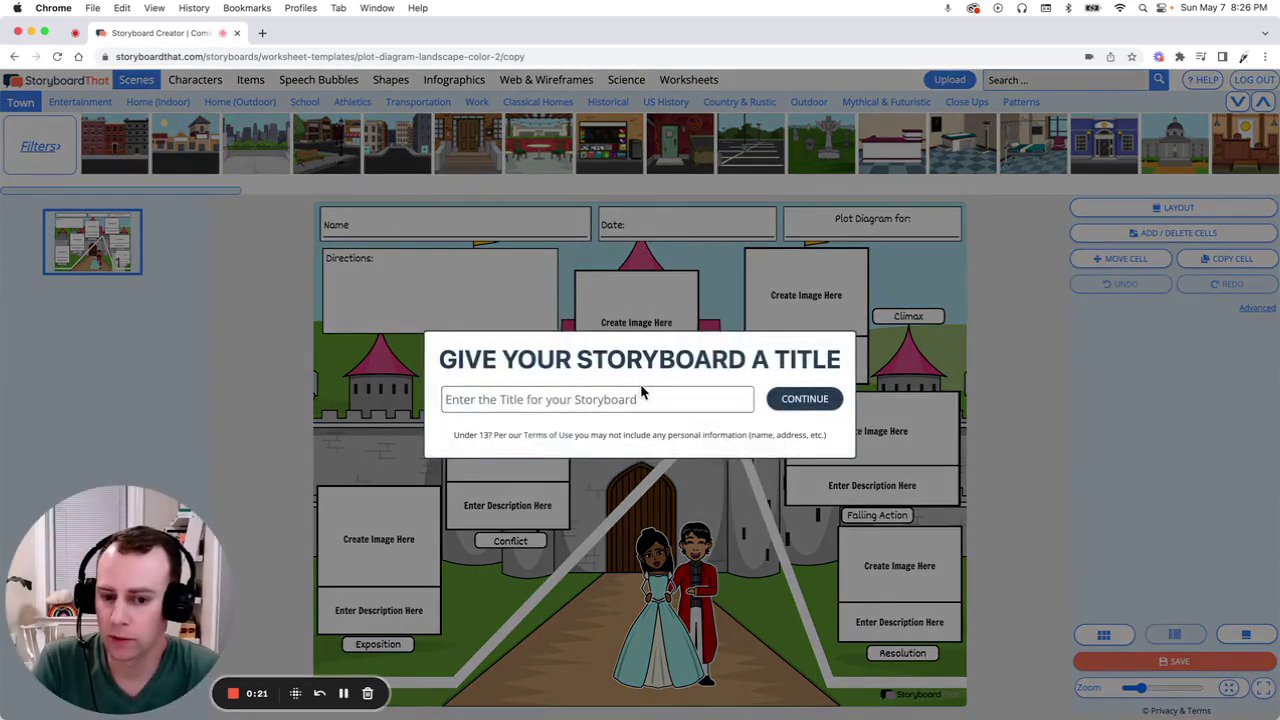
Step: Title the storyboard 'Worksheet 1' and continue into the editor
{"action": "left_click", "coordinate": [652, 400]}
{"action": "type", "text": "Worksheet 1"}
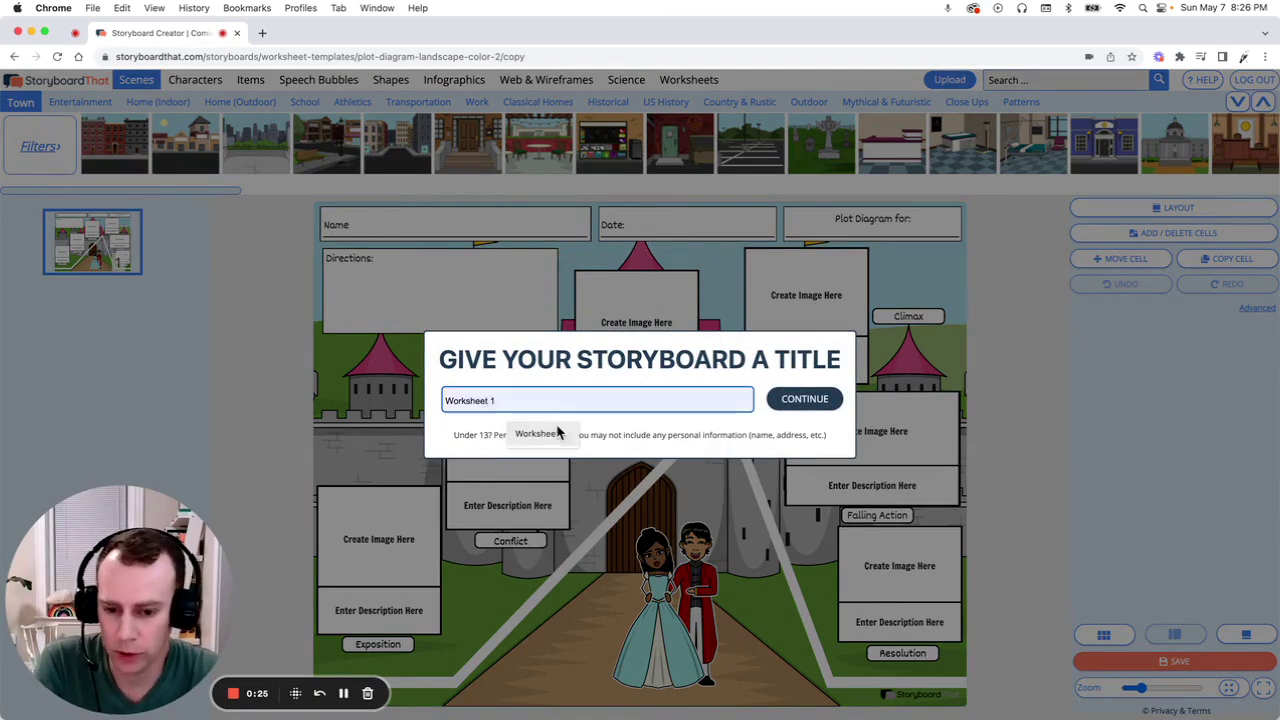
{"action": "left_click", "coordinate": [545, 434]}
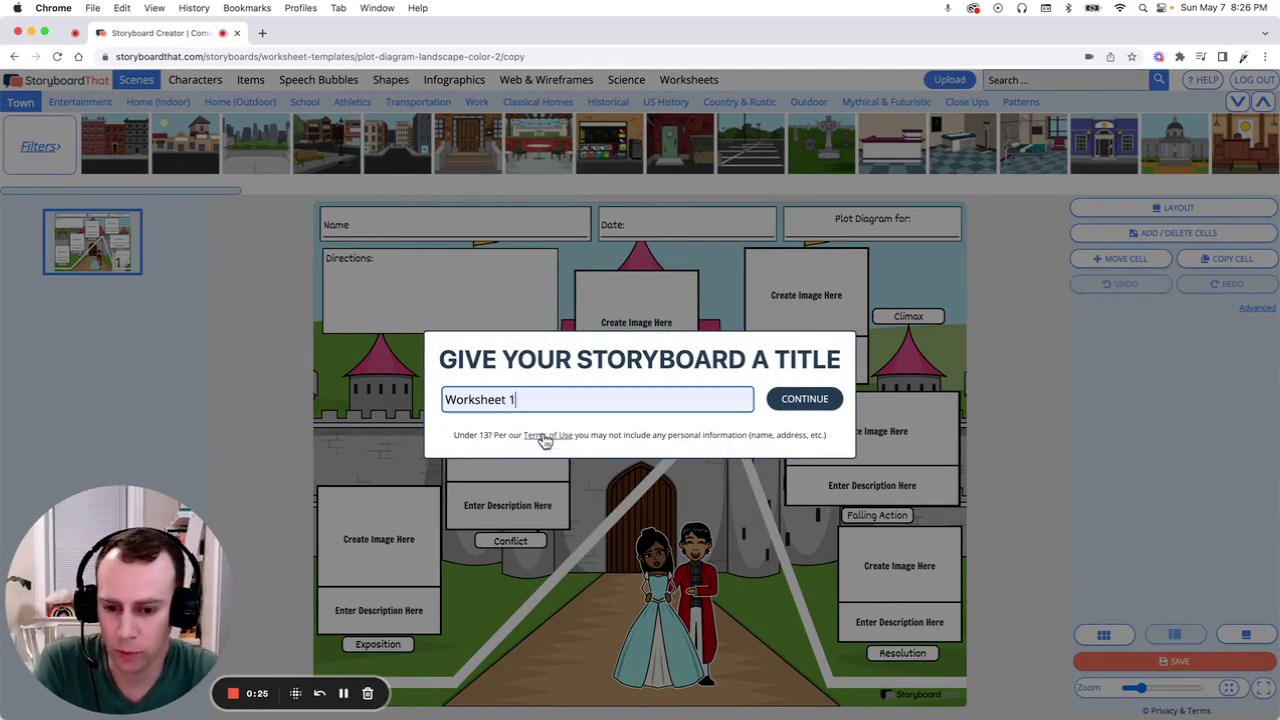
{"action": "left_click", "coordinate": [805, 399]}
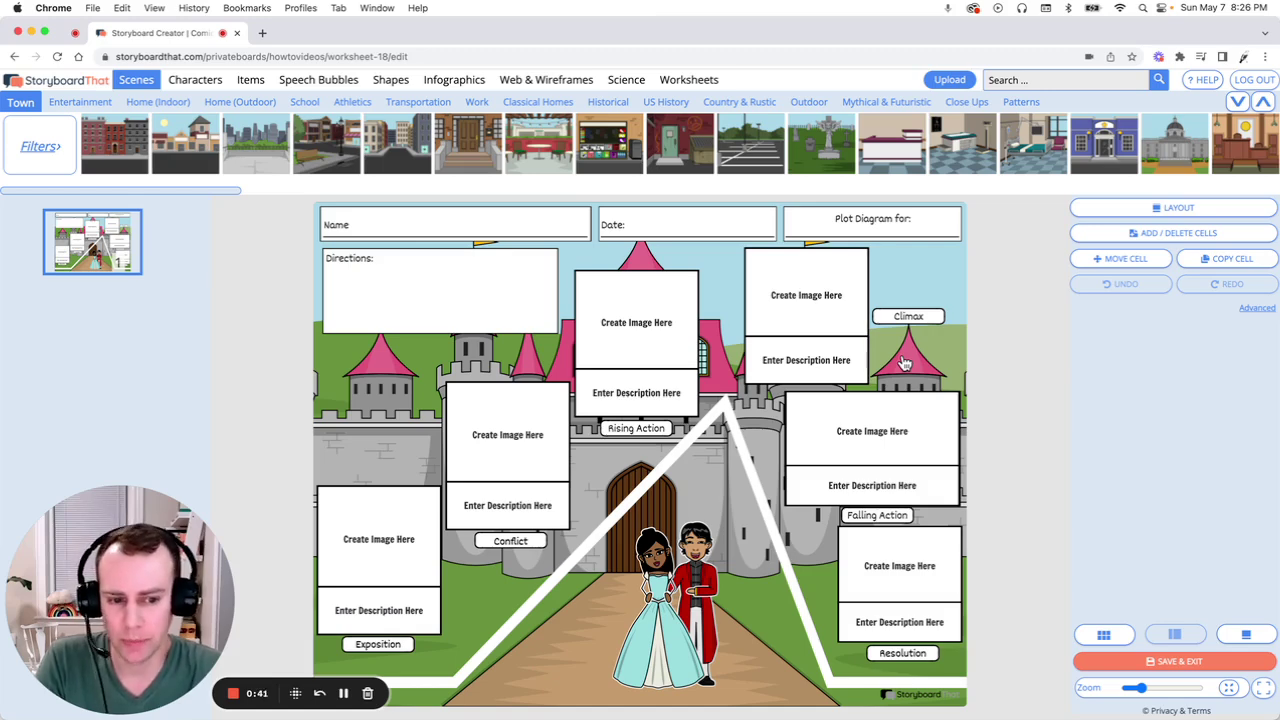
Step: Try new sky, roof and banner colours on the castle scene, then delete it
{"action": "left_click", "coordinate": [904, 363]}
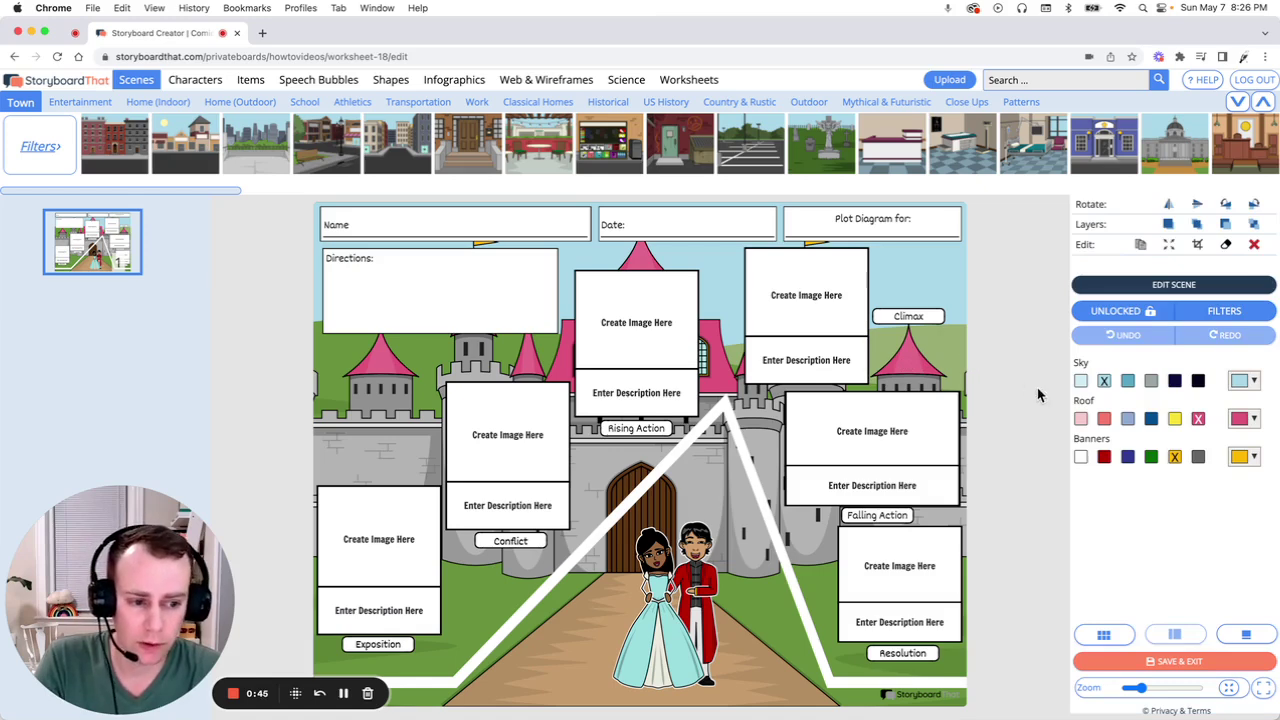
{"action": "left_click", "coordinate": [1081, 381]}
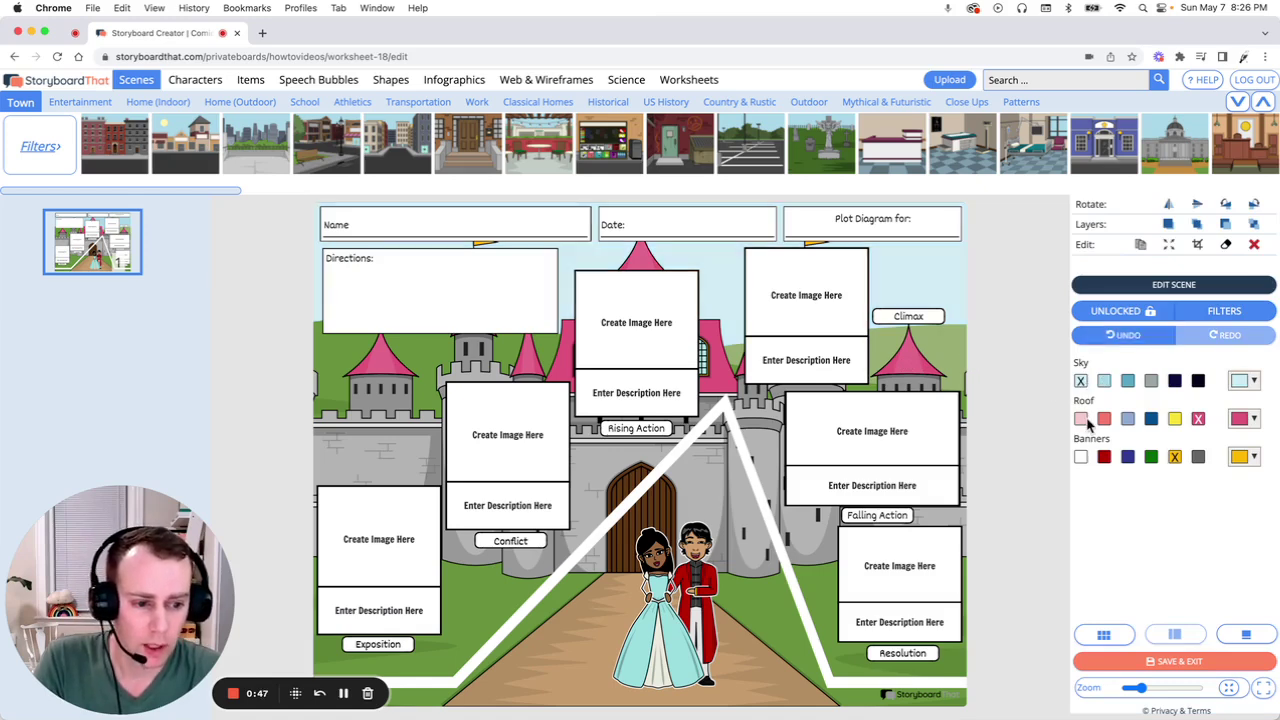
{"action": "left_click", "coordinate": [1082, 419]}
{"action": "left_click", "coordinate": [1081, 457]}
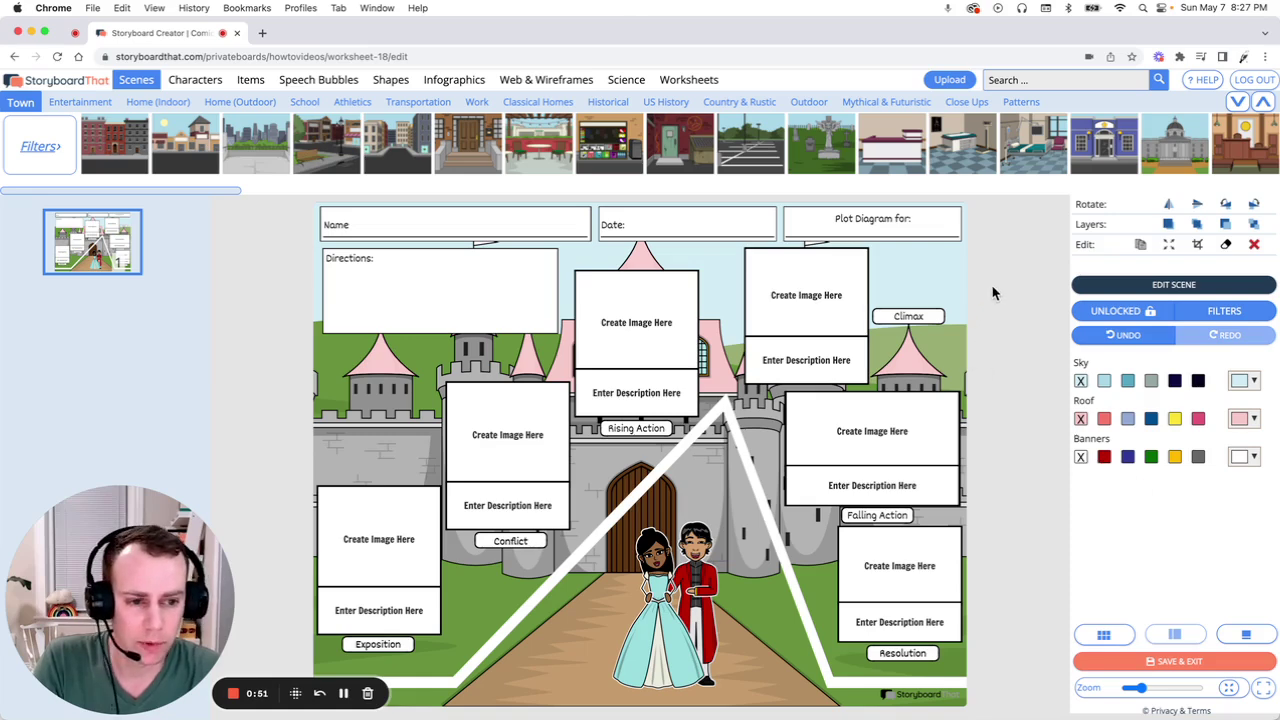
{"action": "left_click", "coordinate": [1254, 245]}
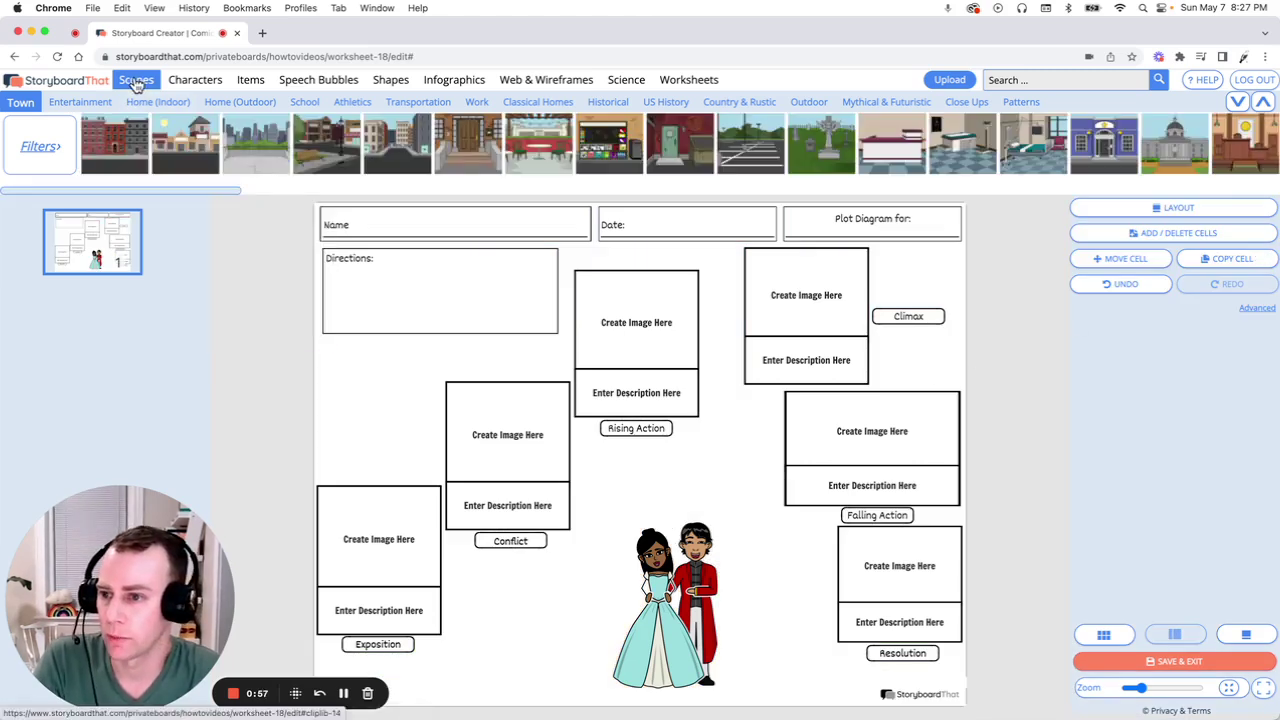
Step: Add the Mythical & Futuristic castle scene, stretched non-proportionally to fill the cell
{"action": "left_click", "coordinate": [866, 103]}
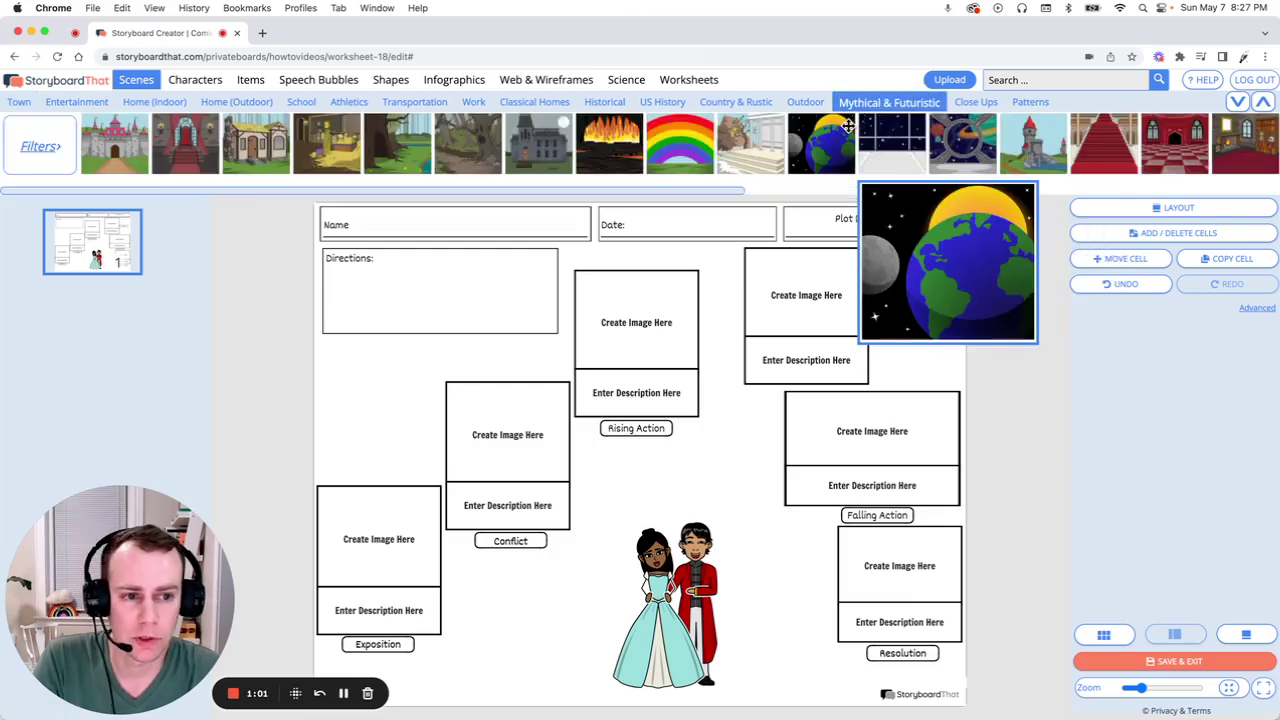
{"action": "mouse_move", "coordinate": [1027, 151]}
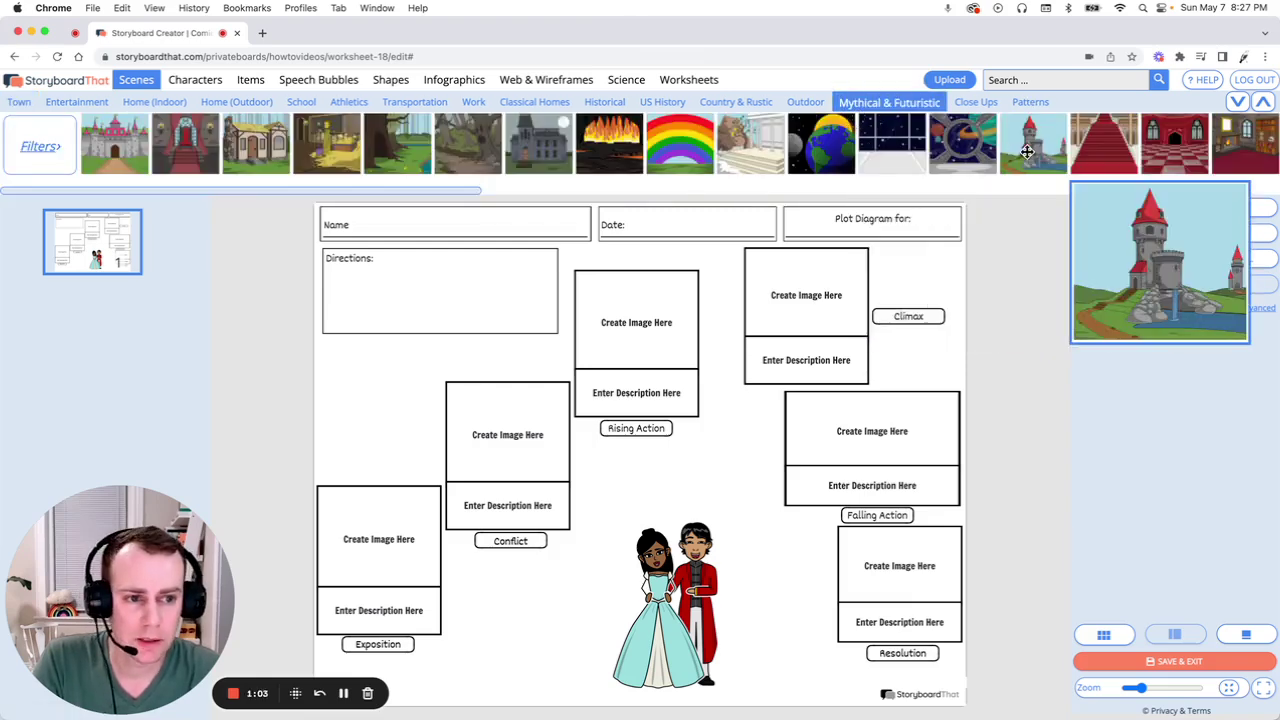
{"action": "left_click_drag", "start_coordinate": [1033, 147], "coordinate": [566, 382]}
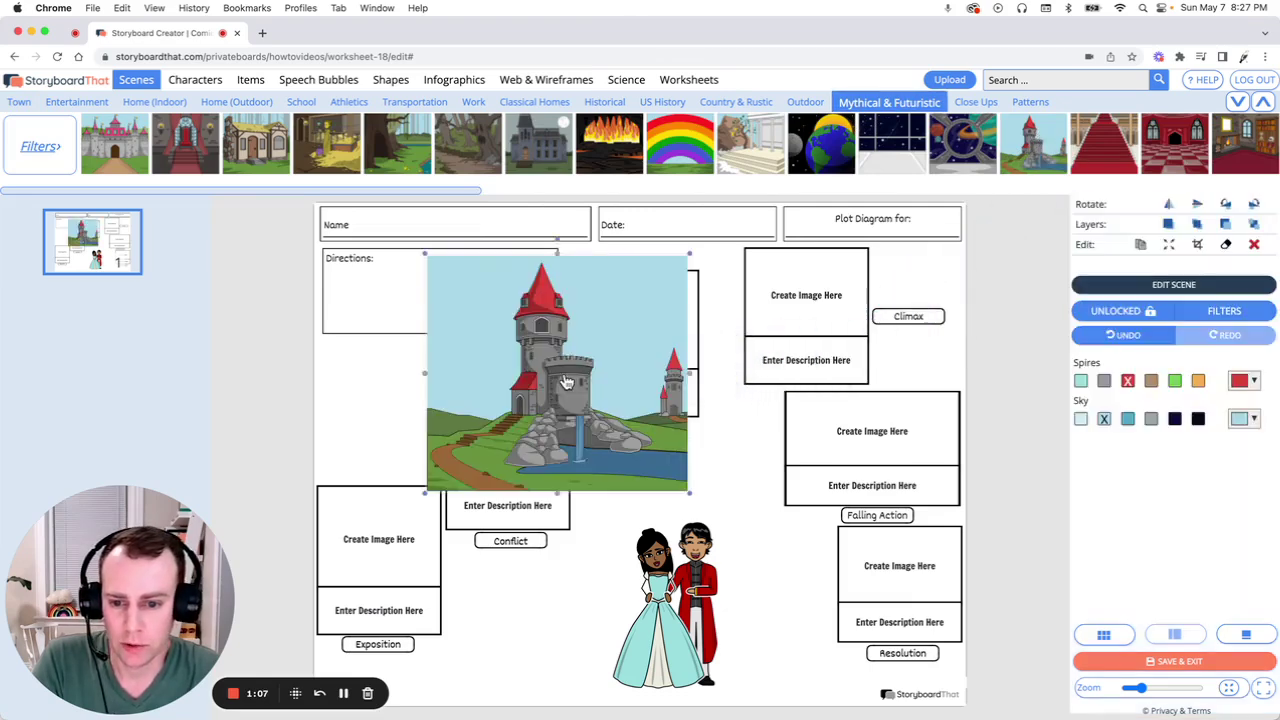
{"action": "left_click", "coordinate": [1170, 245]}
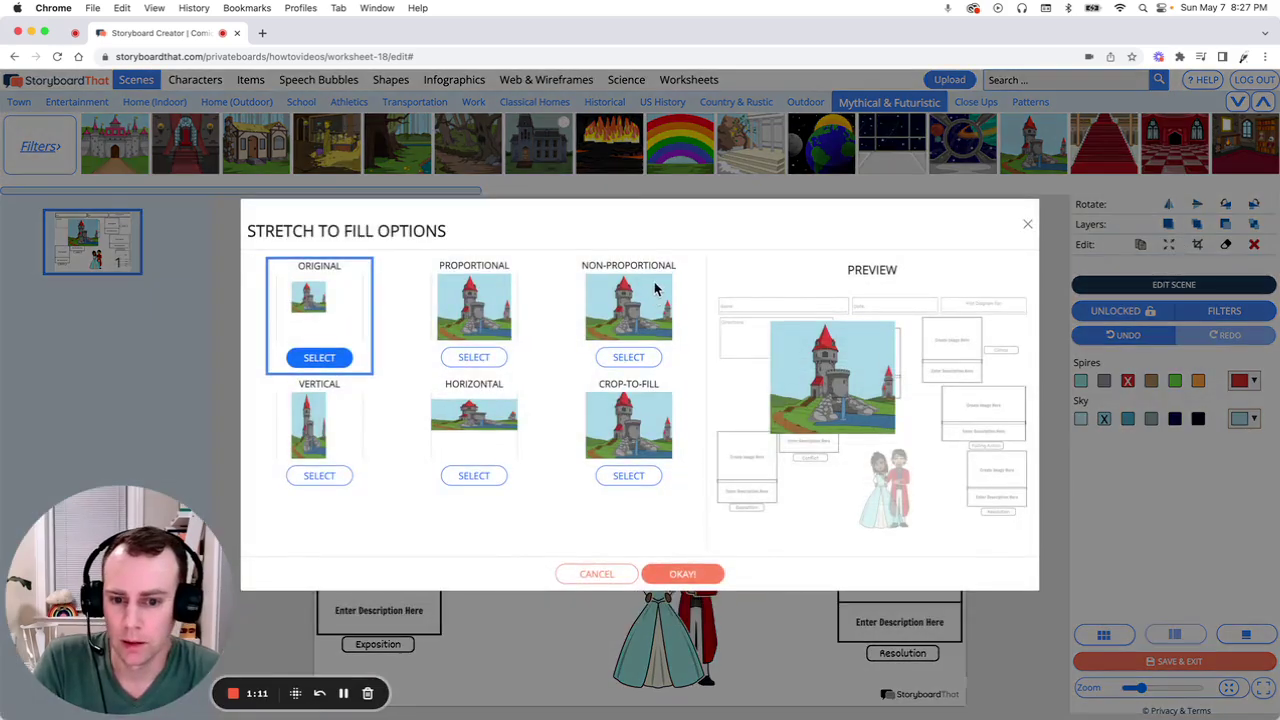
{"action": "left_click", "coordinate": [626, 358]}
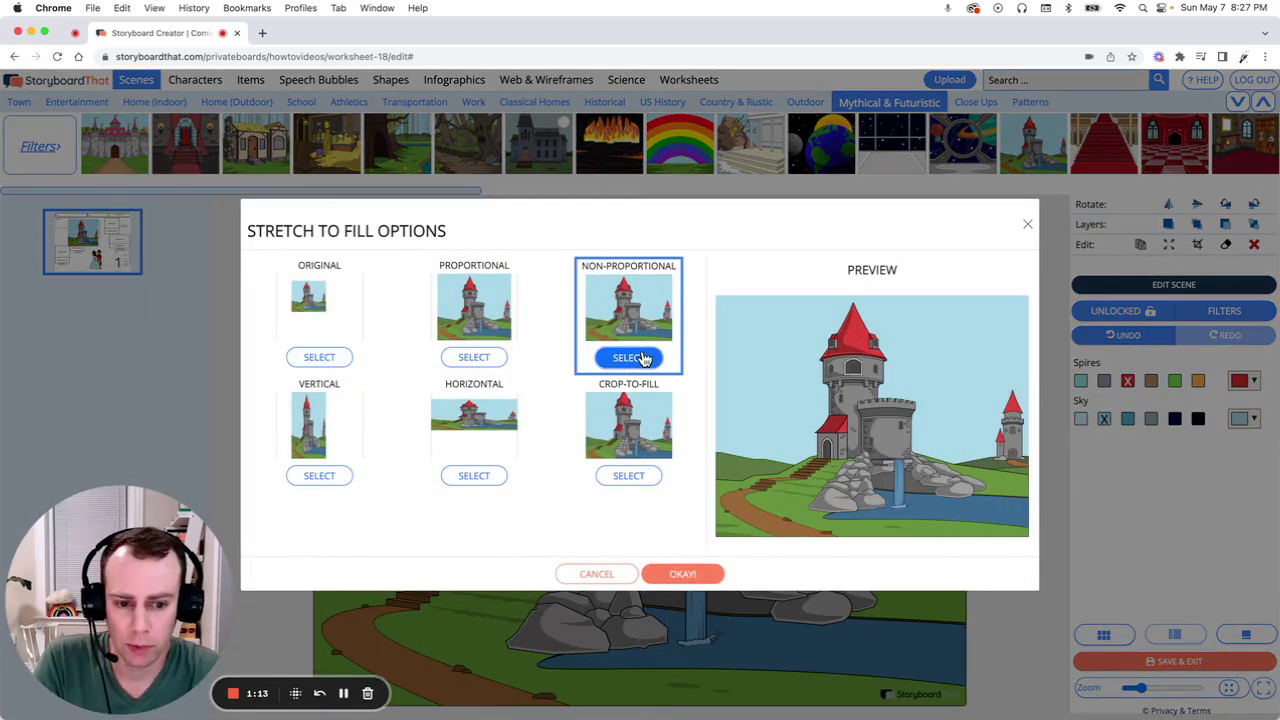
{"action": "left_click", "coordinate": [683, 575]}
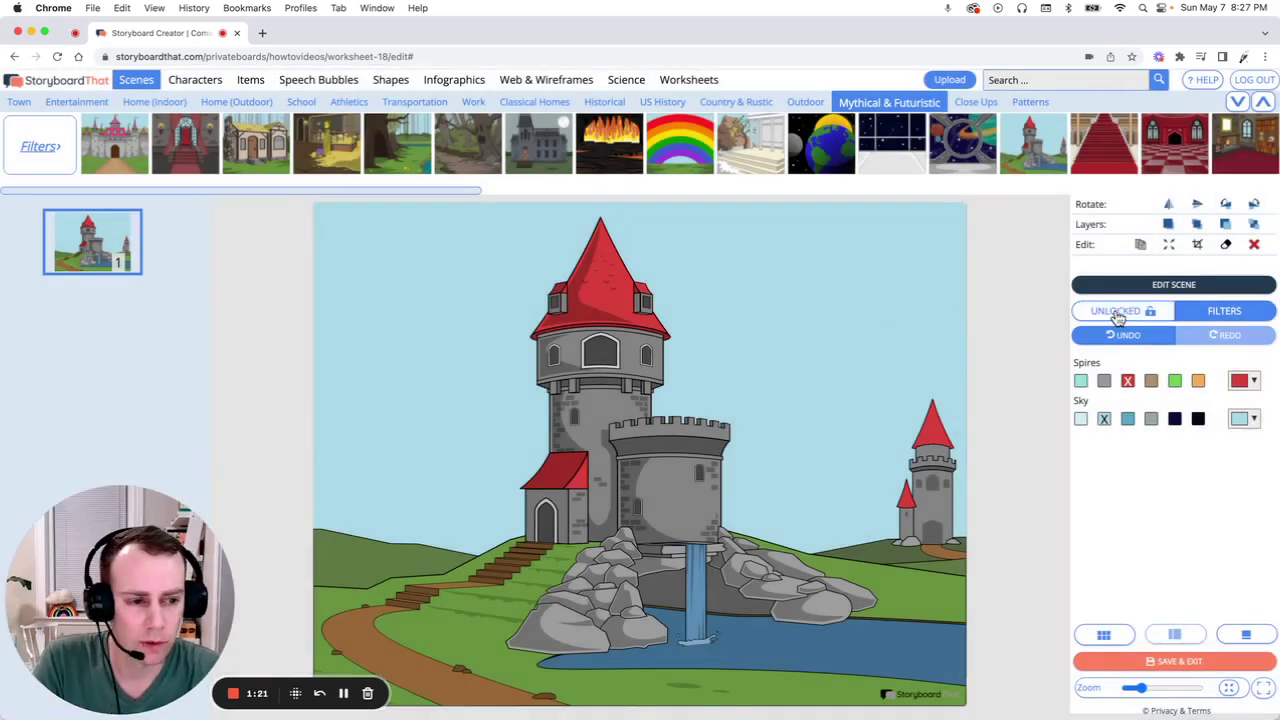
Step: Send the castle scene to the back, flip it horizontally, and nudge it into place
{"action": "left_click", "coordinate": [1255, 226]}
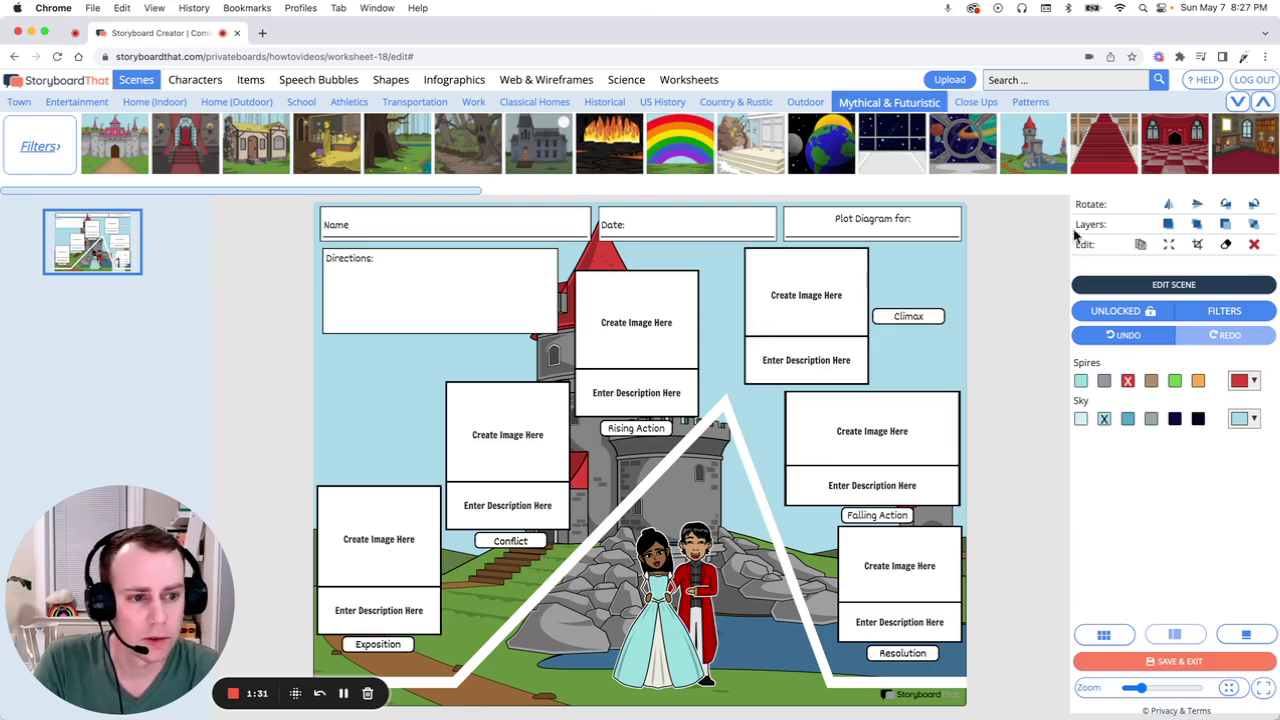
{"action": "left_click", "coordinate": [1170, 206]}
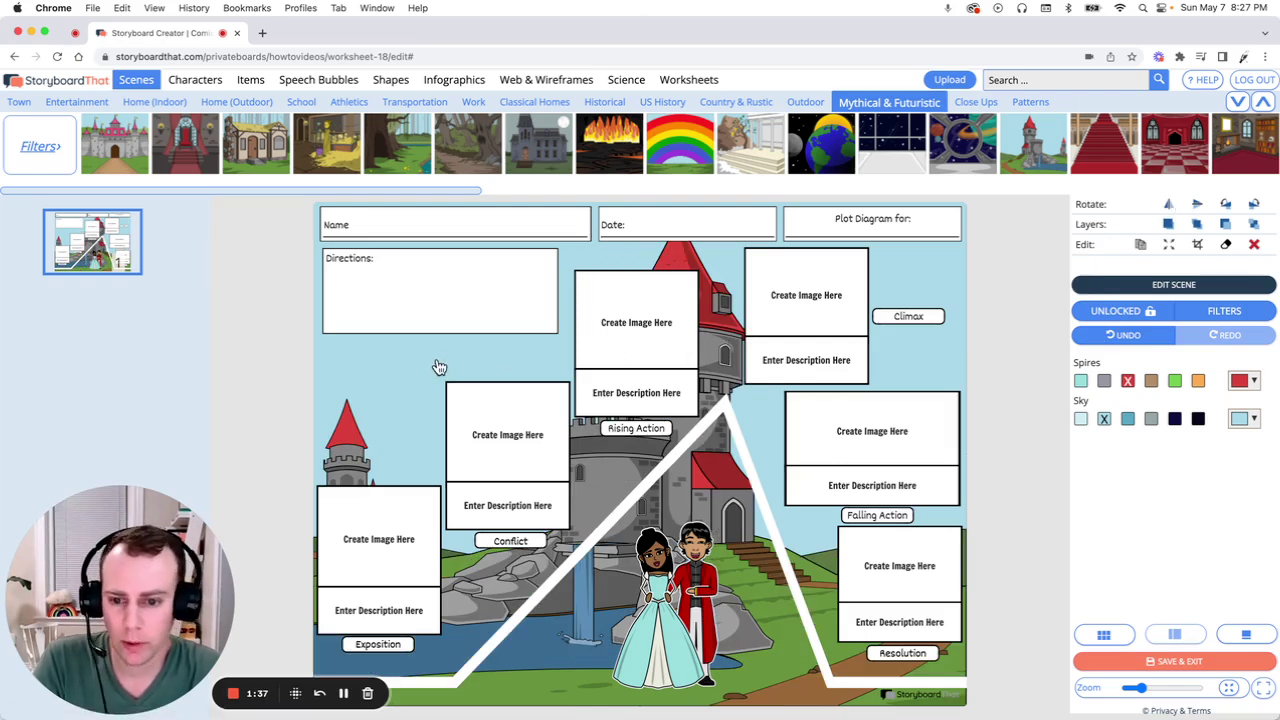
{"action": "left_click_drag", "start_coordinate": [433, 366], "coordinate": [465, 366]}
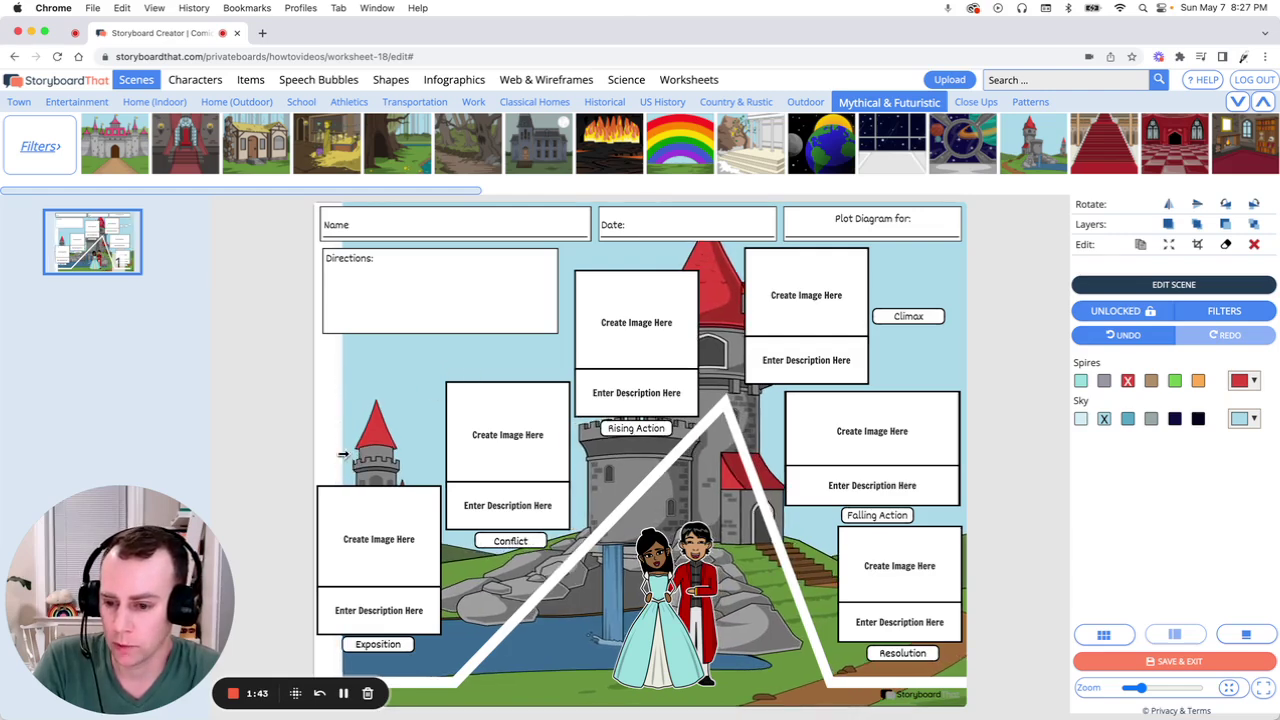
{"action": "mouse_move", "coordinate": [342, 454]}
{"action": "left_mouse_down"}
{"action": "mouse_move", "coordinate": [308, 451]}
{"action": "mouse_move", "coordinate": [364, 451]}
{"action": "left_mouse_up"}
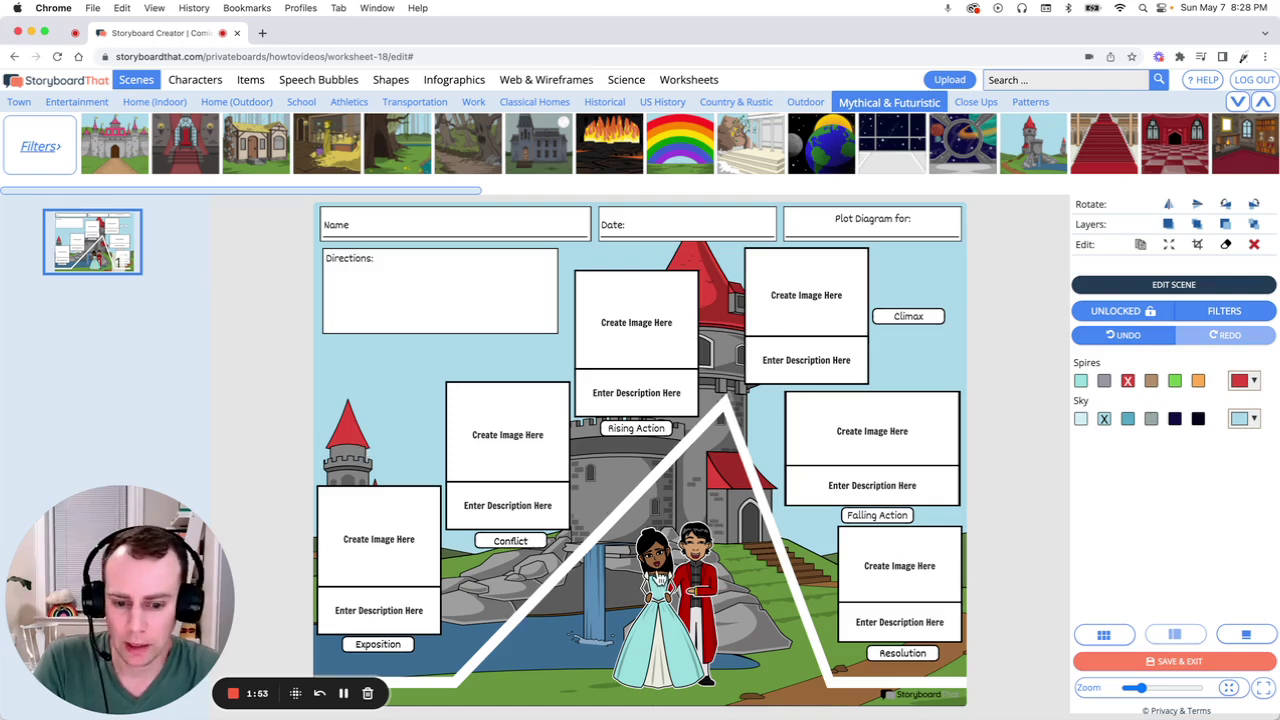
Step: Delete the princess and the red-coated man from the scene
{"action": "left_click", "coordinate": [660, 580]}
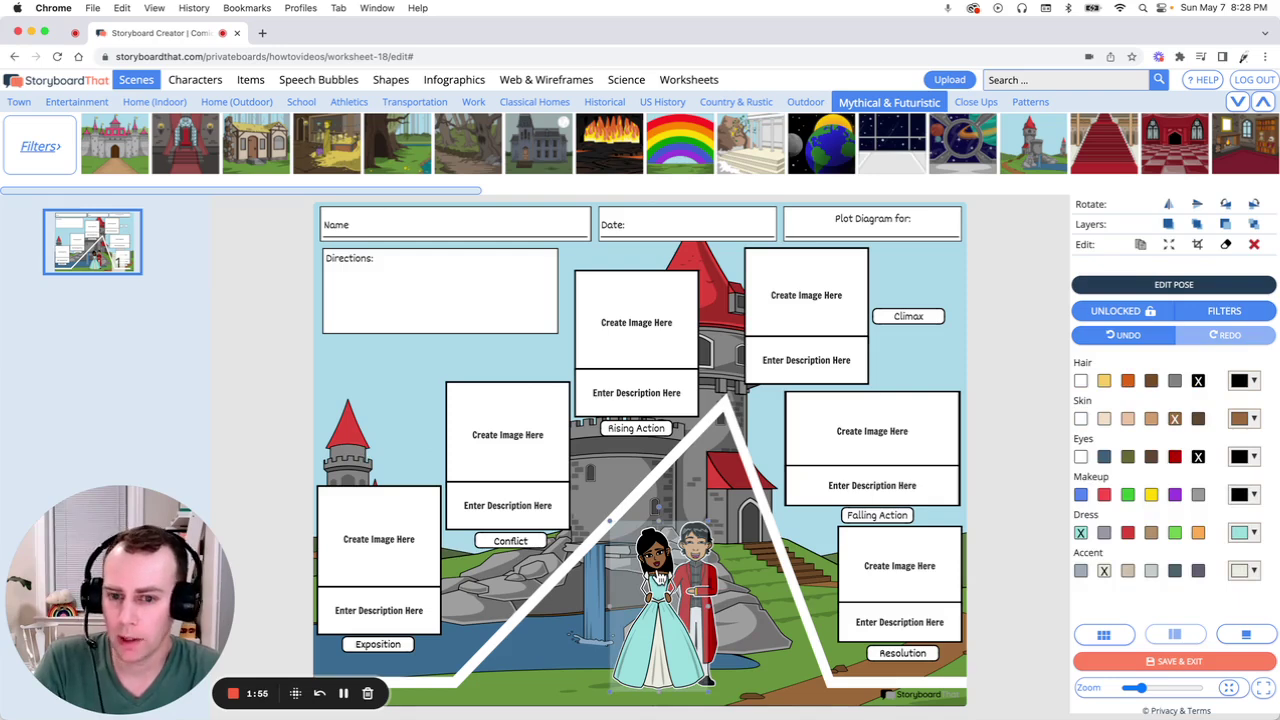
{"action": "left_click", "coordinate": [1254, 244]}
{"action": "left_click", "coordinate": [692, 618]}
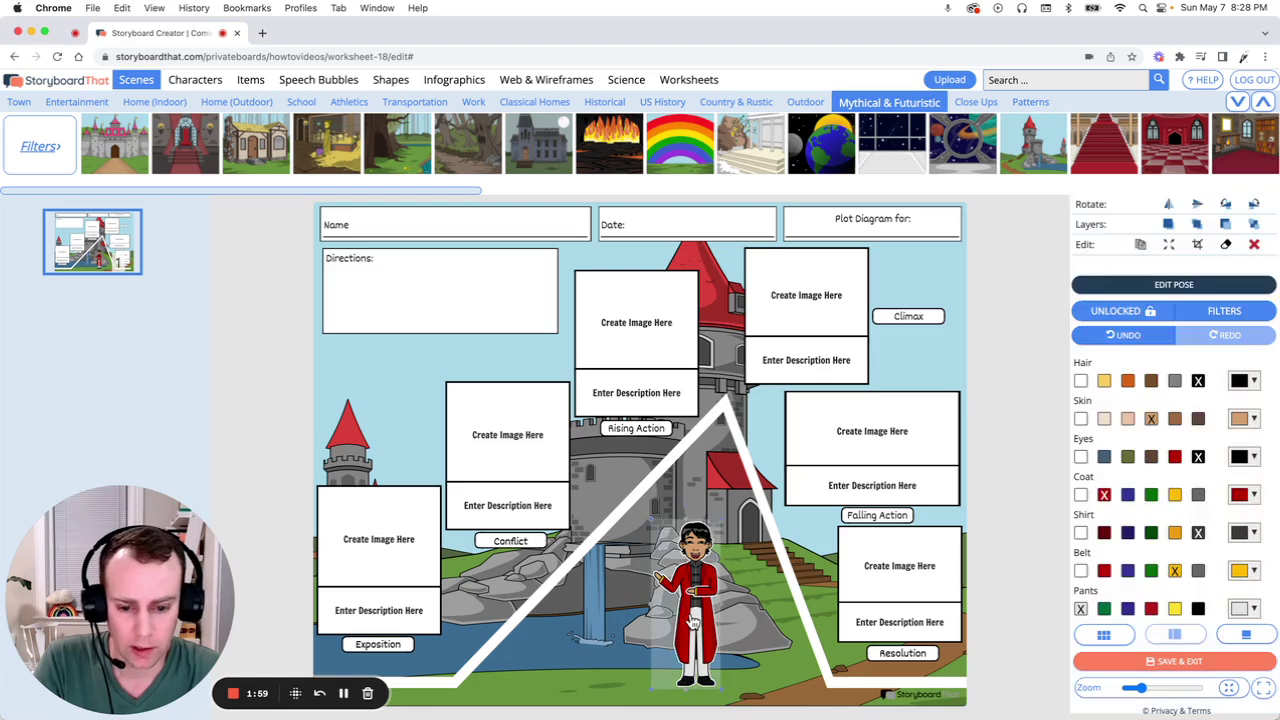
{"action": "left_click", "coordinate": [1254, 244]}
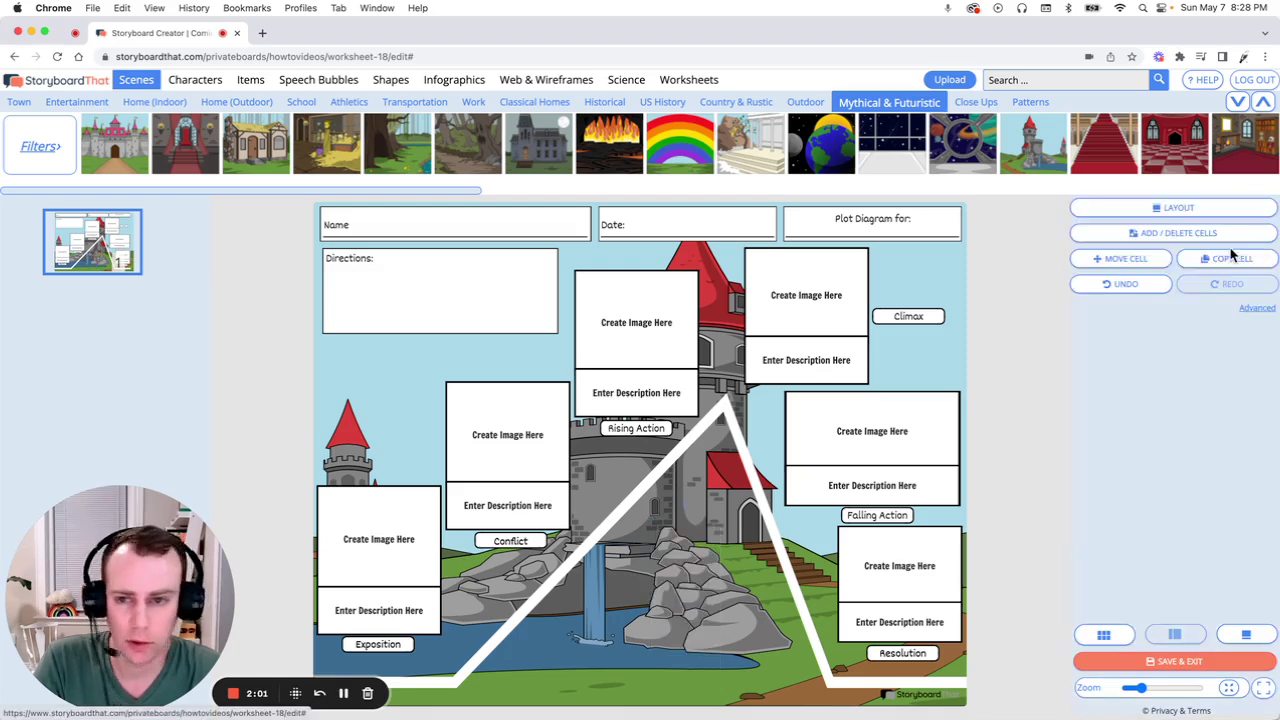
{"action": "mouse_move", "coordinate": [230, 137]}
{"action": "left_click", "coordinate": [190, 82]}
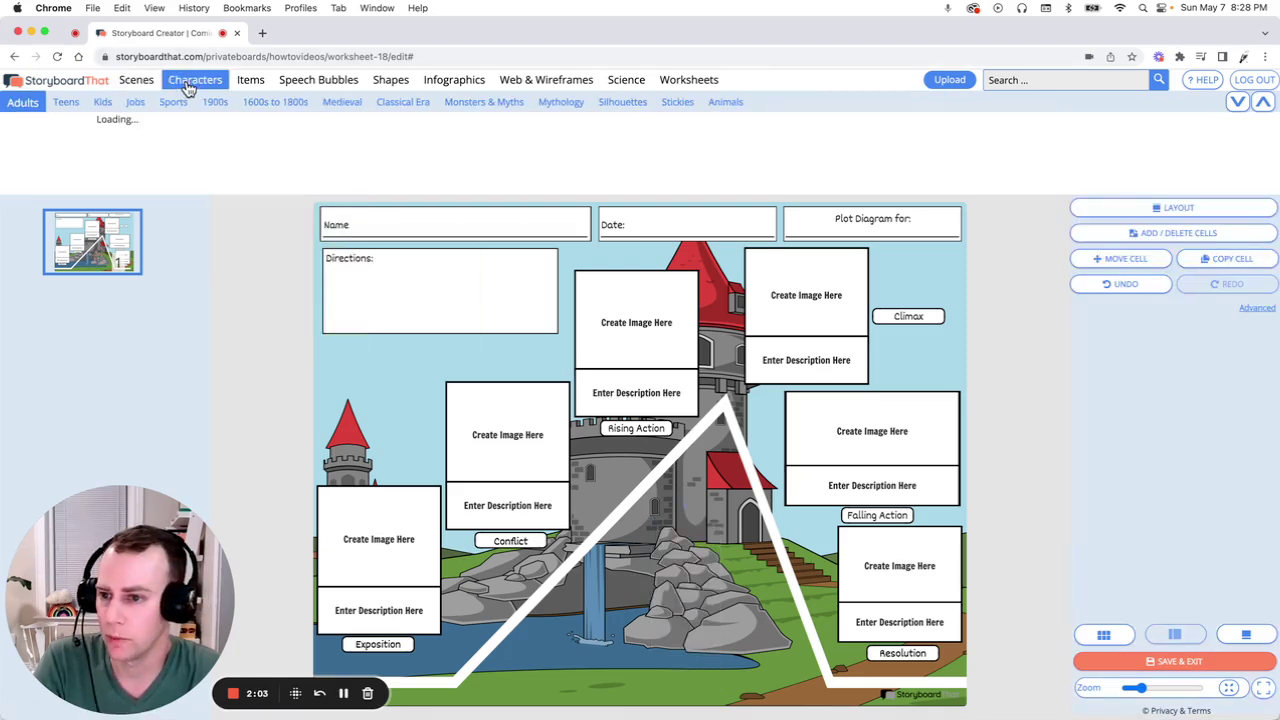
Step: Drag the armored knight from the Medieval characters onto the castle scene
{"action": "left_click", "coordinate": [342, 103]}
{"action": "mouse_move", "coordinate": [155, 138]}
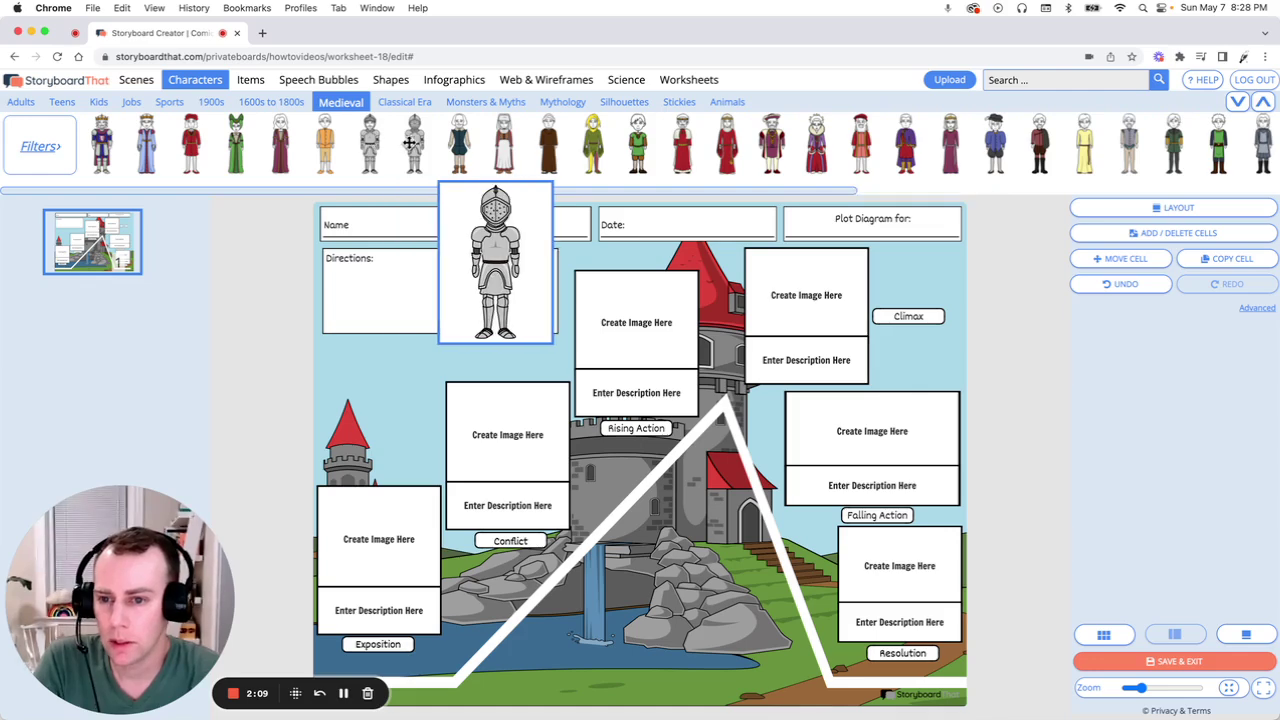
{"action": "mouse_move", "coordinate": [369, 137]}
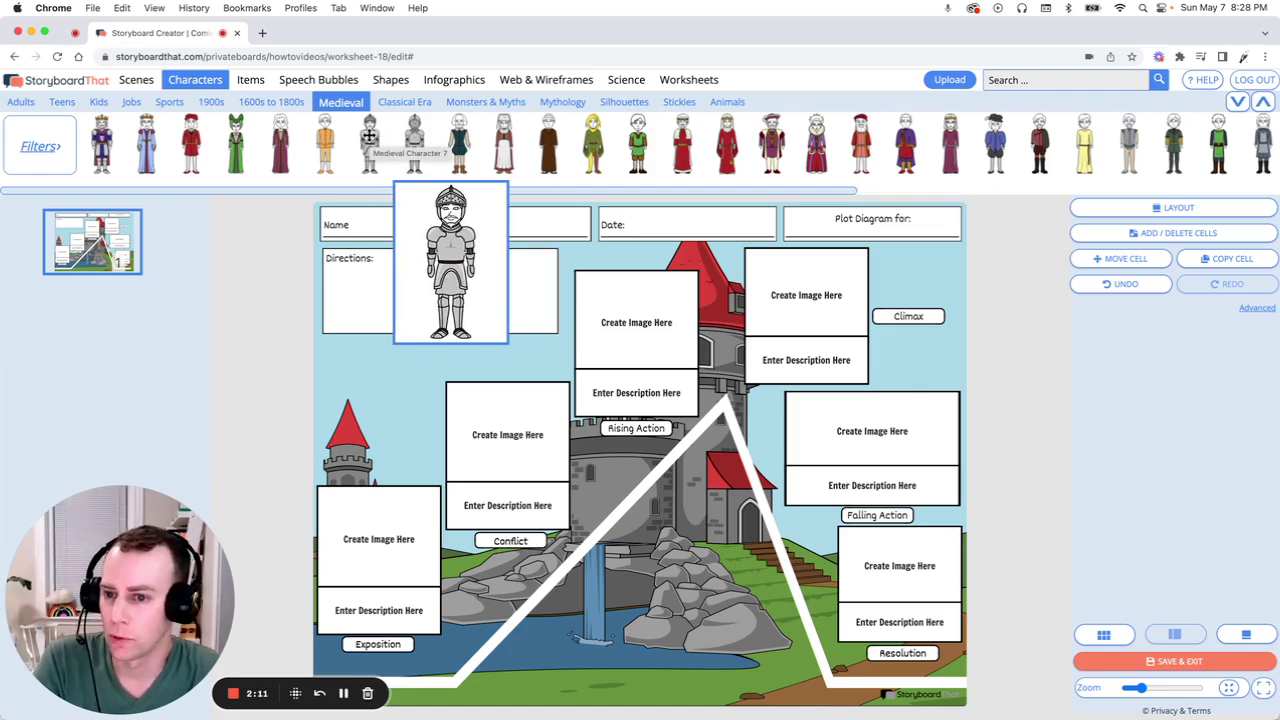
{"action": "left_click_drag", "start_coordinate": [369, 137], "coordinate": [718, 600]}
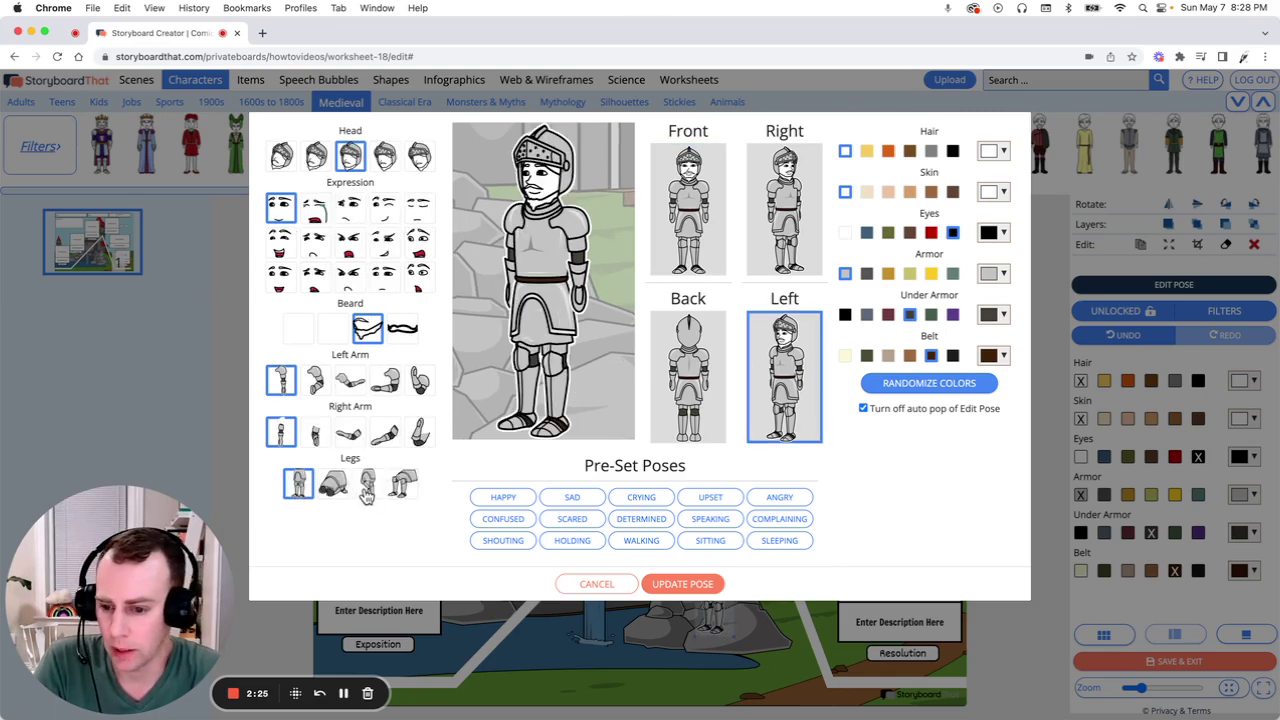
Step: Give the knight a raised-knee pose, new arms and expression, brown hair and tan skin
{"action": "left_click", "coordinate": [368, 485]}
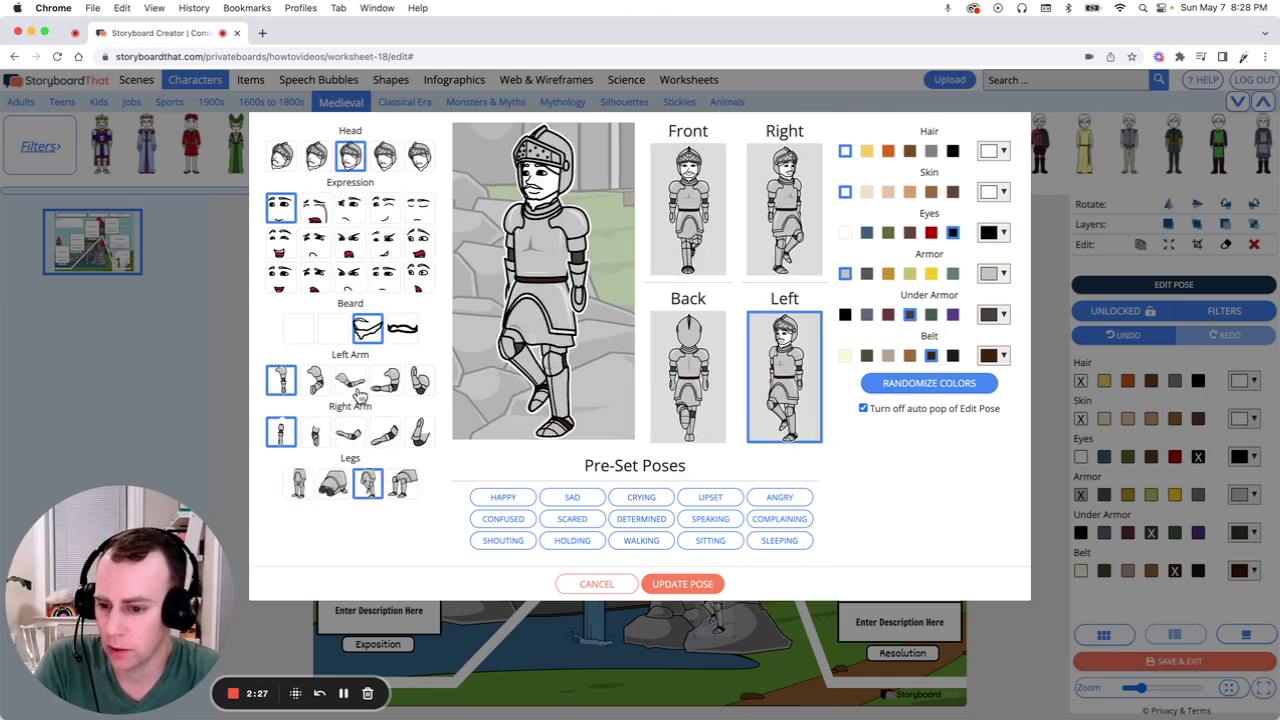
{"action": "left_click", "coordinate": [314, 380]}
{"action": "left_click", "coordinate": [350, 433]}
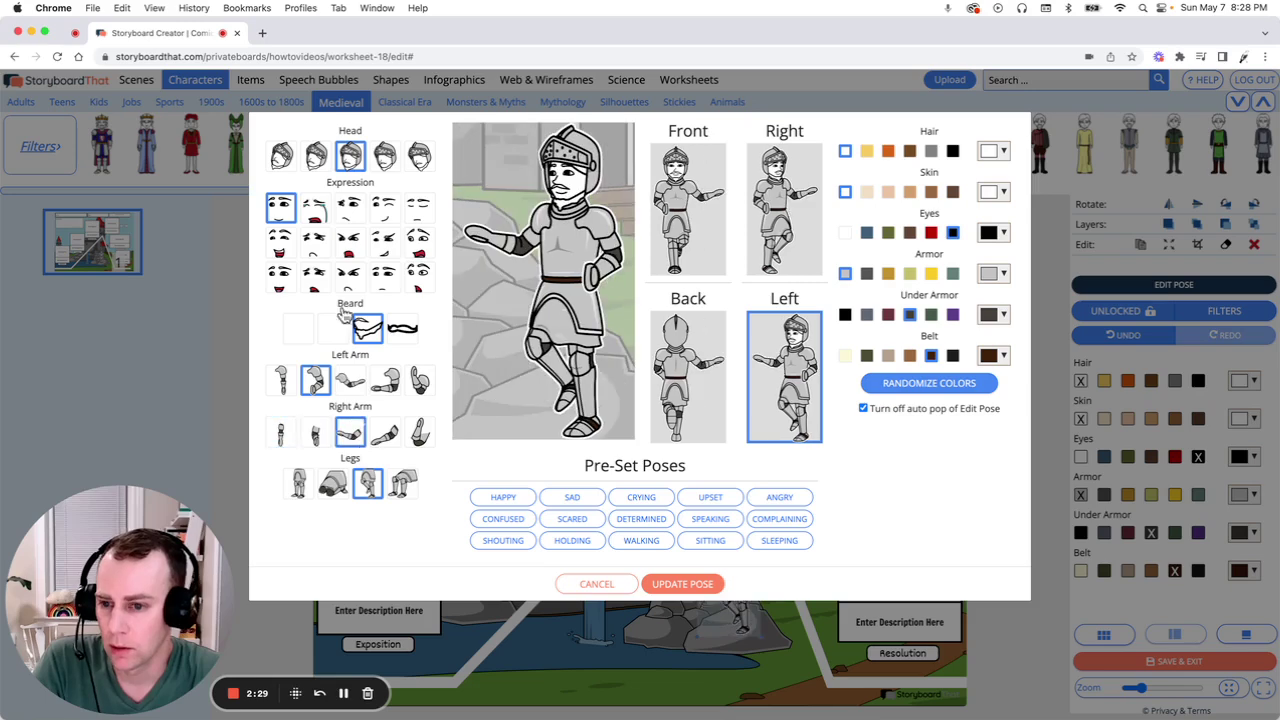
{"action": "left_click", "coordinate": [386, 282]}
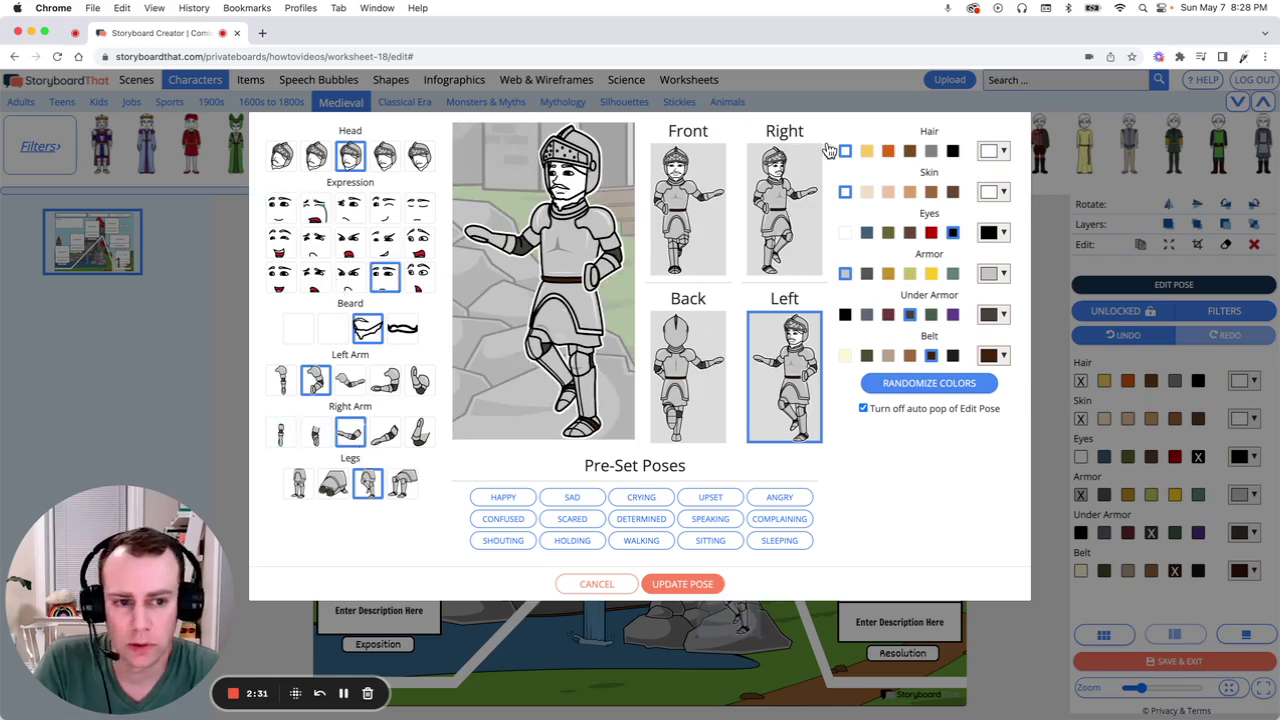
{"action": "left_click", "coordinate": [910, 193]}
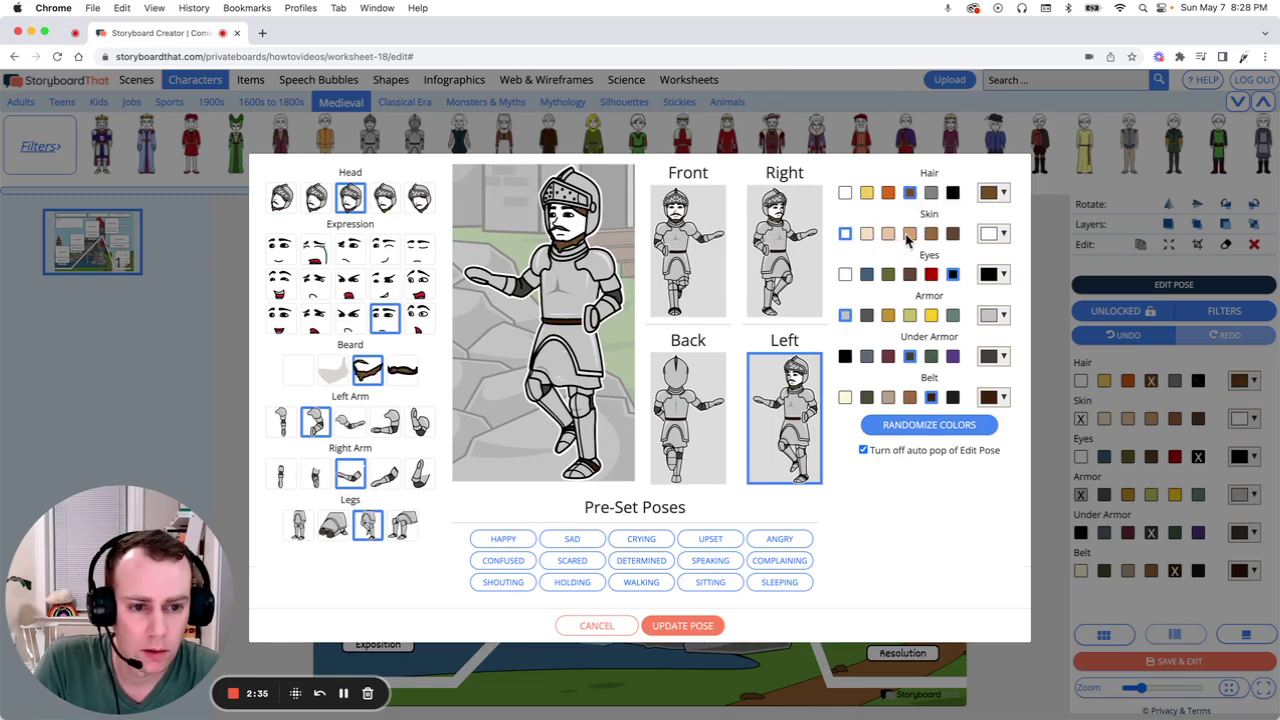
{"action": "left_click", "coordinate": [909, 234]}
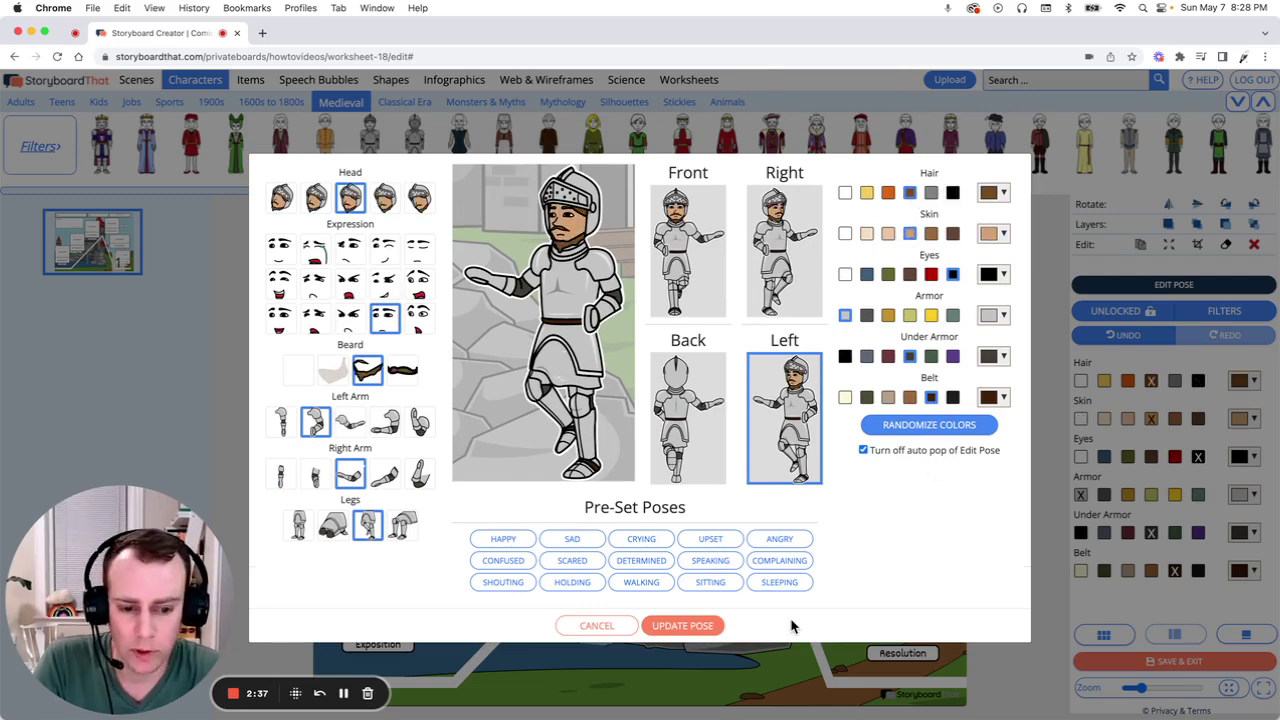
Step: Apply the knight's pose, settle it on the central rocks, and make its armour gold
{"action": "left_click", "coordinate": [700, 624]}
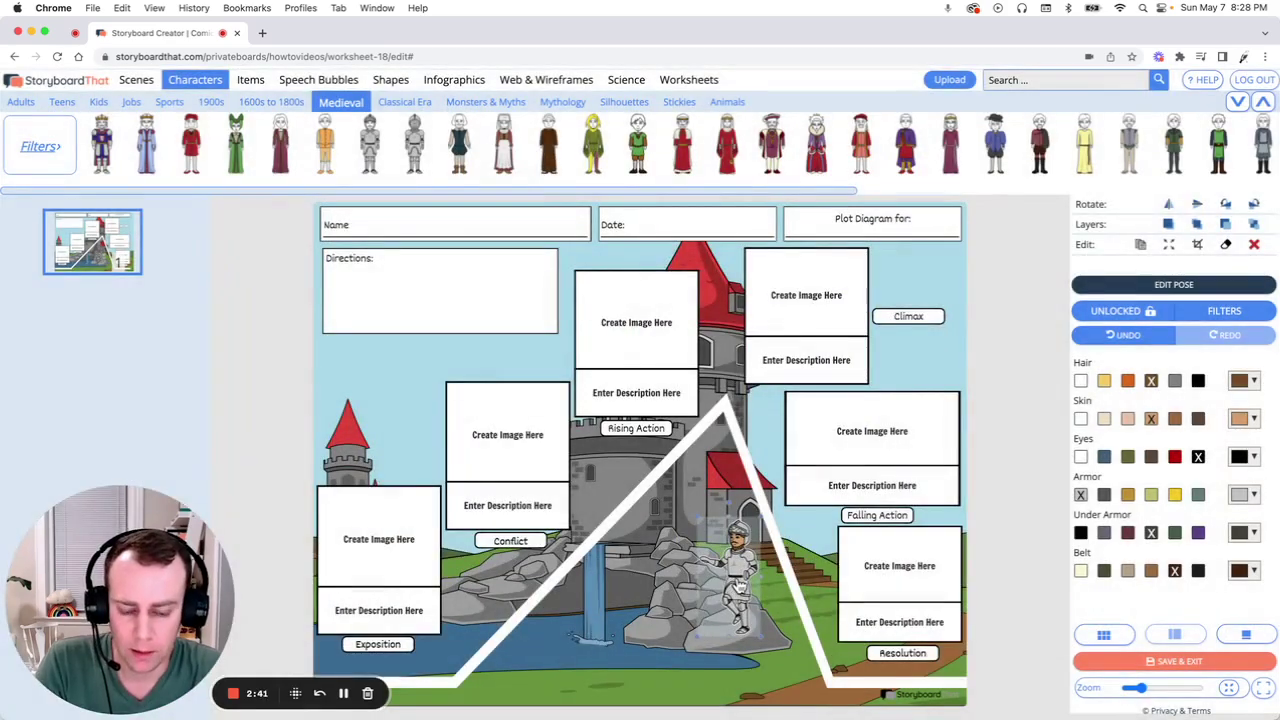
{"action": "mouse_move", "coordinate": [738, 567]}
{"action": "left_mouse_down"}
{"action": "mouse_move", "coordinate": [615, 572]}
{"action": "mouse_move", "coordinate": [762, 642]}
{"action": "mouse_move", "coordinate": [727, 548]}
{"action": "mouse_move", "coordinate": [736, 578]}
{"action": "left_mouse_up"}
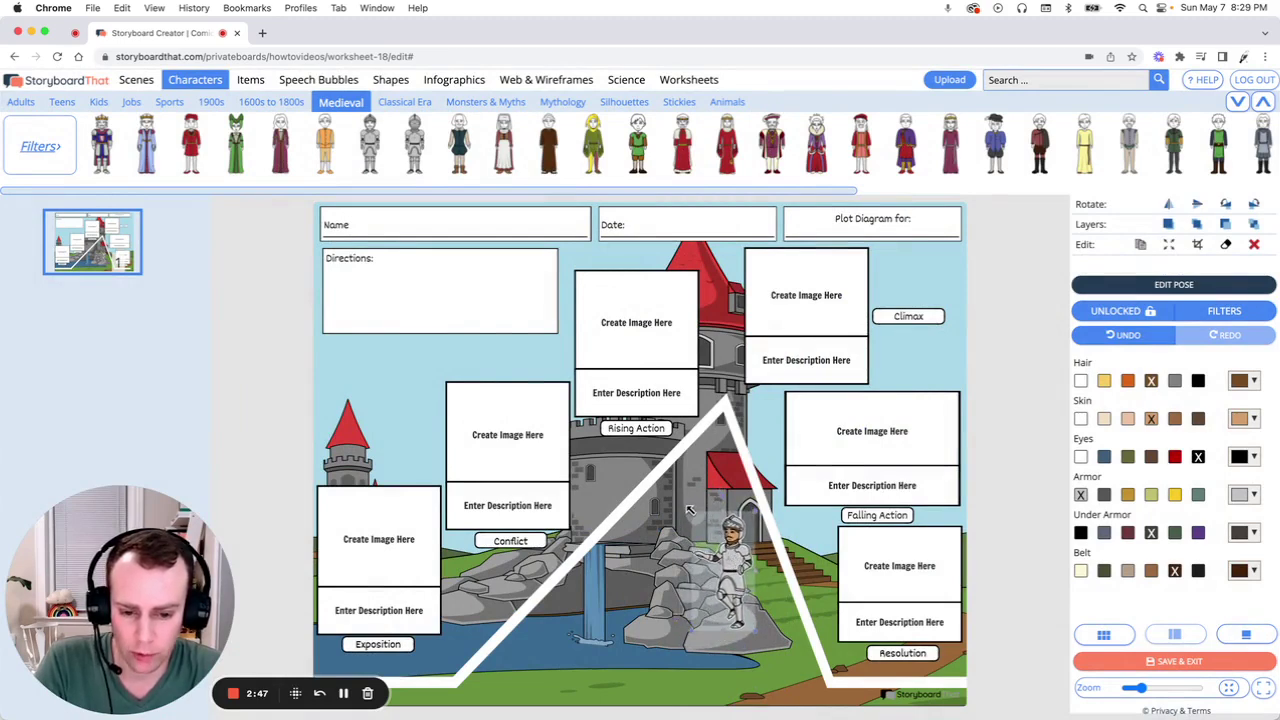
{"action": "left_click_drag", "start_coordinate": [689, 510], "coordinate": [682, 494]}
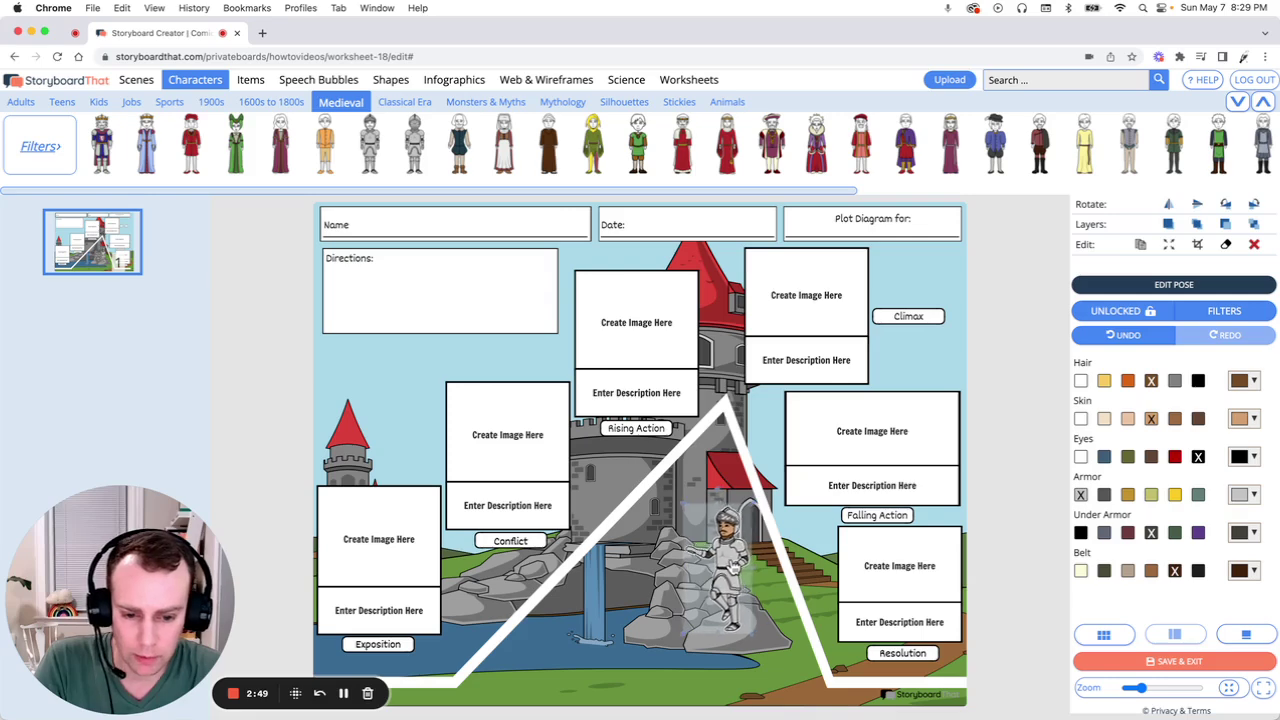
{"action": "left_click_drag", "start_coordinate": [733, 567], "coordinate": [735, 570]}
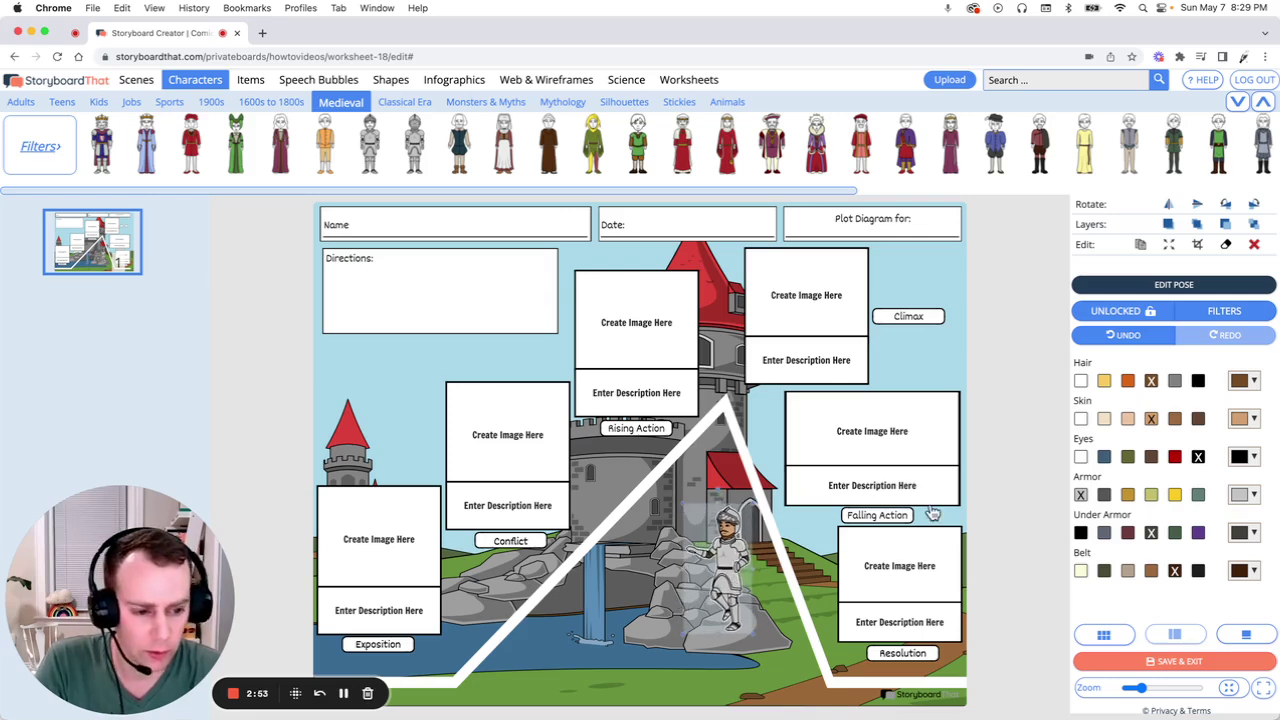
{"action": "left_click", "coordinate": [1128, 494]}
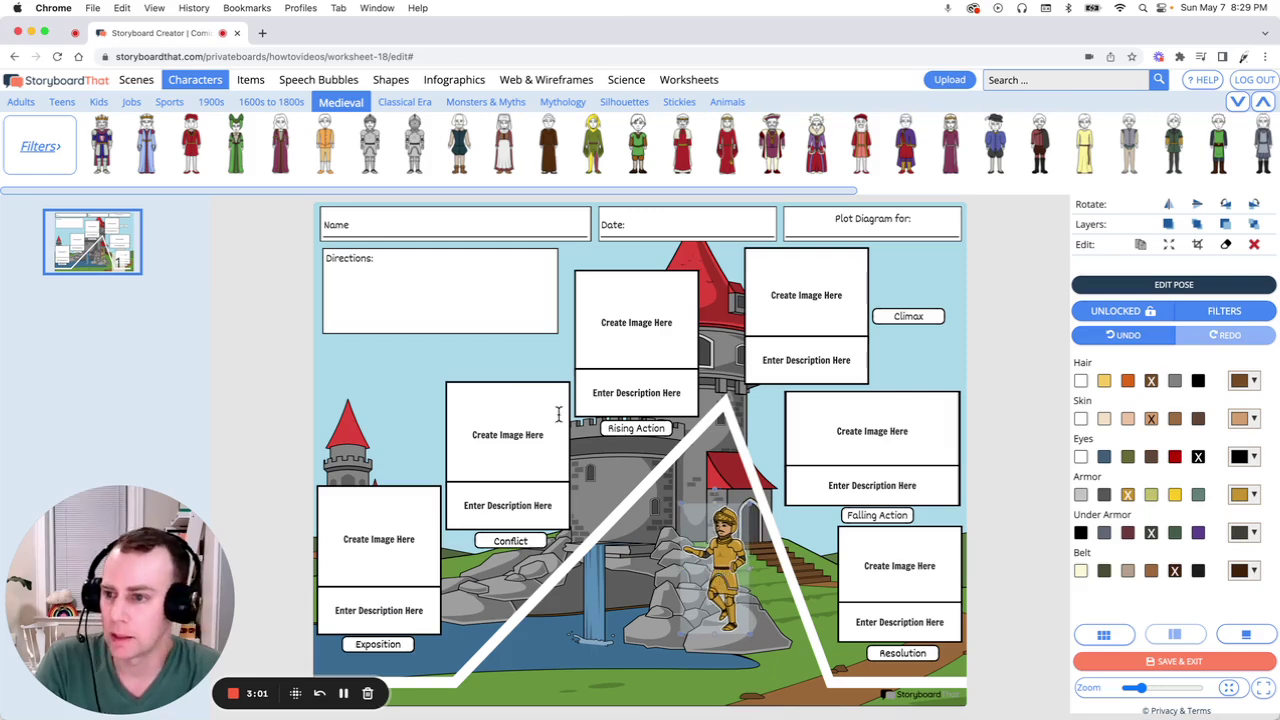
Step: Search the item library for 'Lance' and place a lance near the knight
{"action": "left_click", "coordinate": [251, 80]}
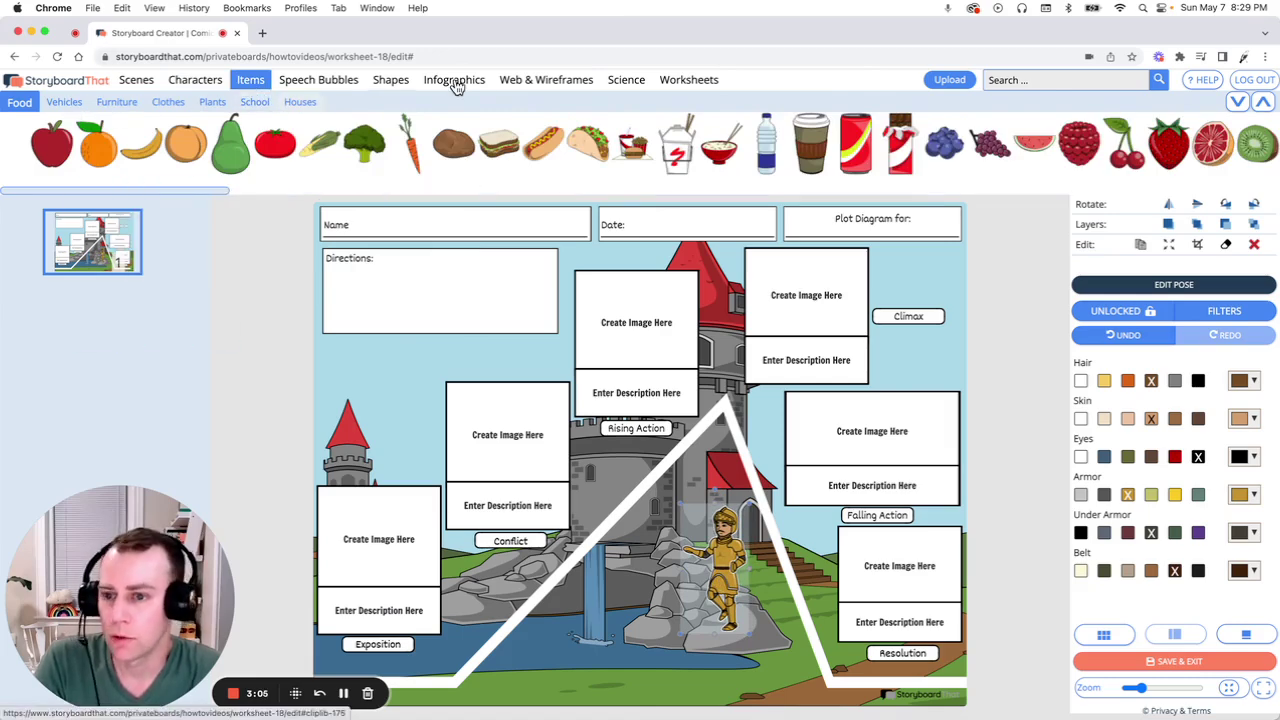
{"action": "left_click", "coordinate": [1039, 82]}
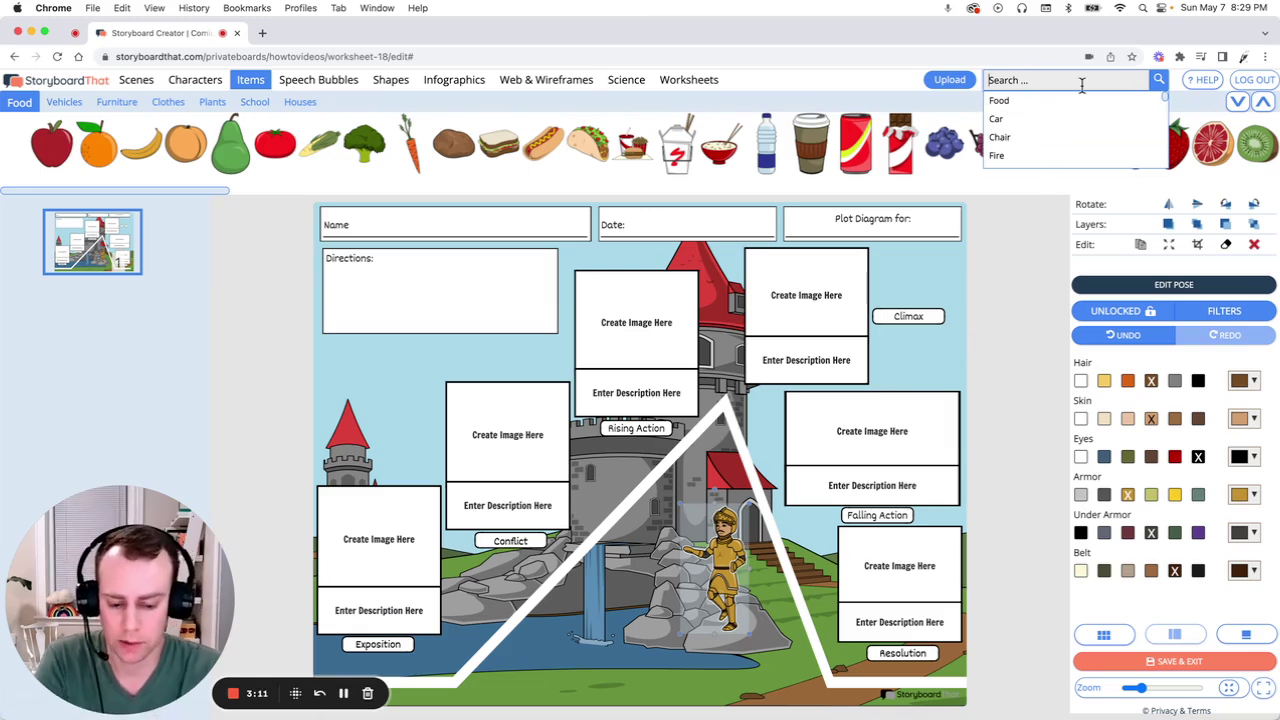
{"action": "type", "text": "Lance"}
{"action": "key", "text": "Return"}
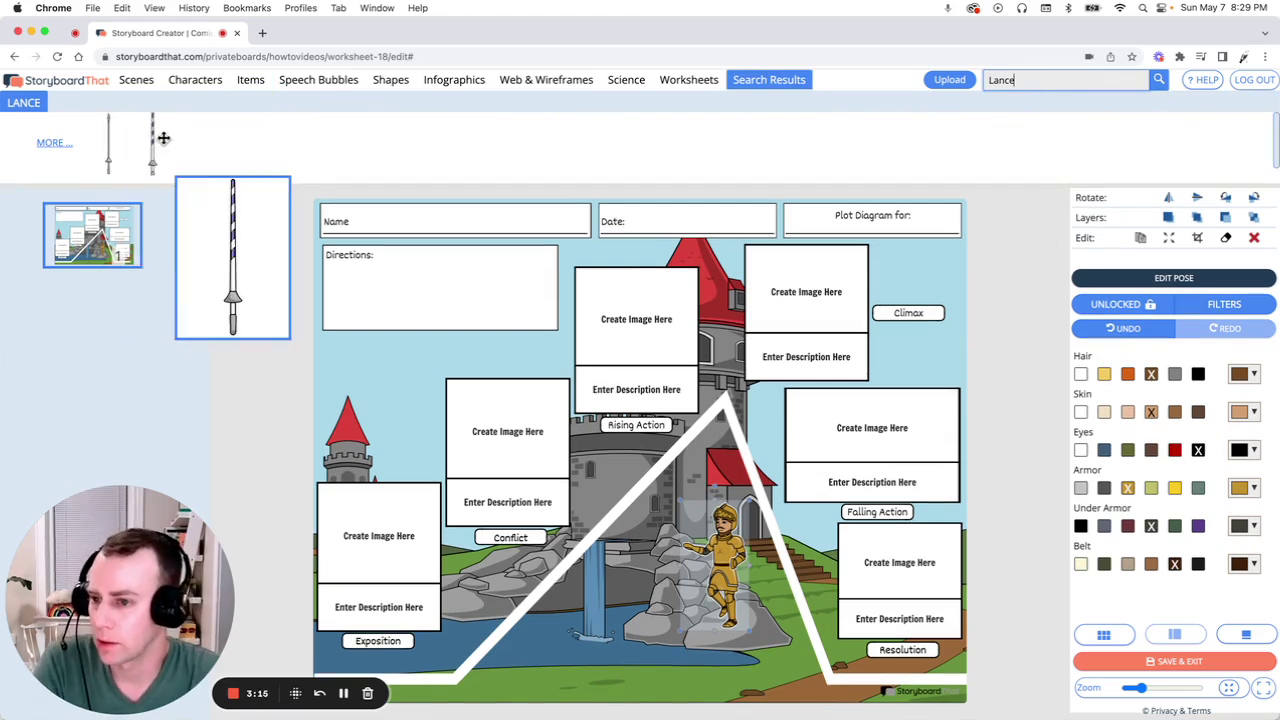
{"action": "left_click_drag", "start_coordinate": [152, 142], "coordinate": [703, 567]}
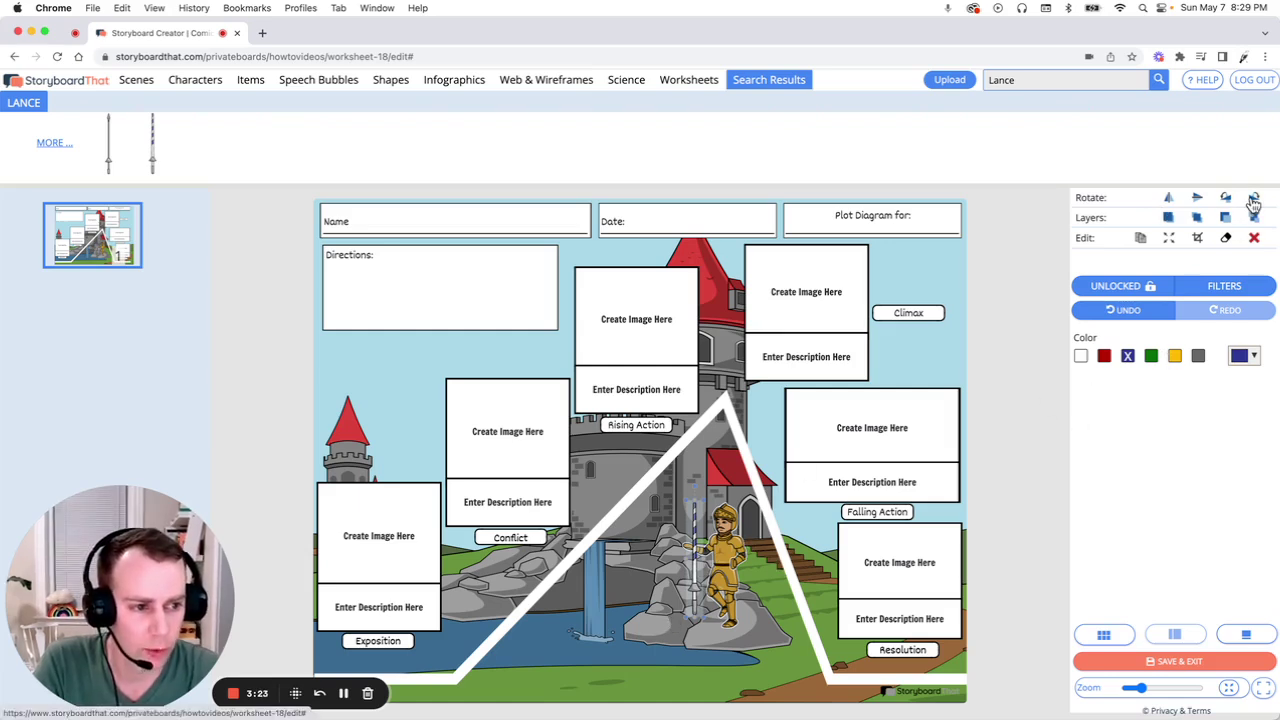
Step: Stand the lance upright beside the knight and colour it red
{"action": "left_click", "coordinate": [1254, 200]}
{"action": "left_click", "coordinate": [1254, 200]}
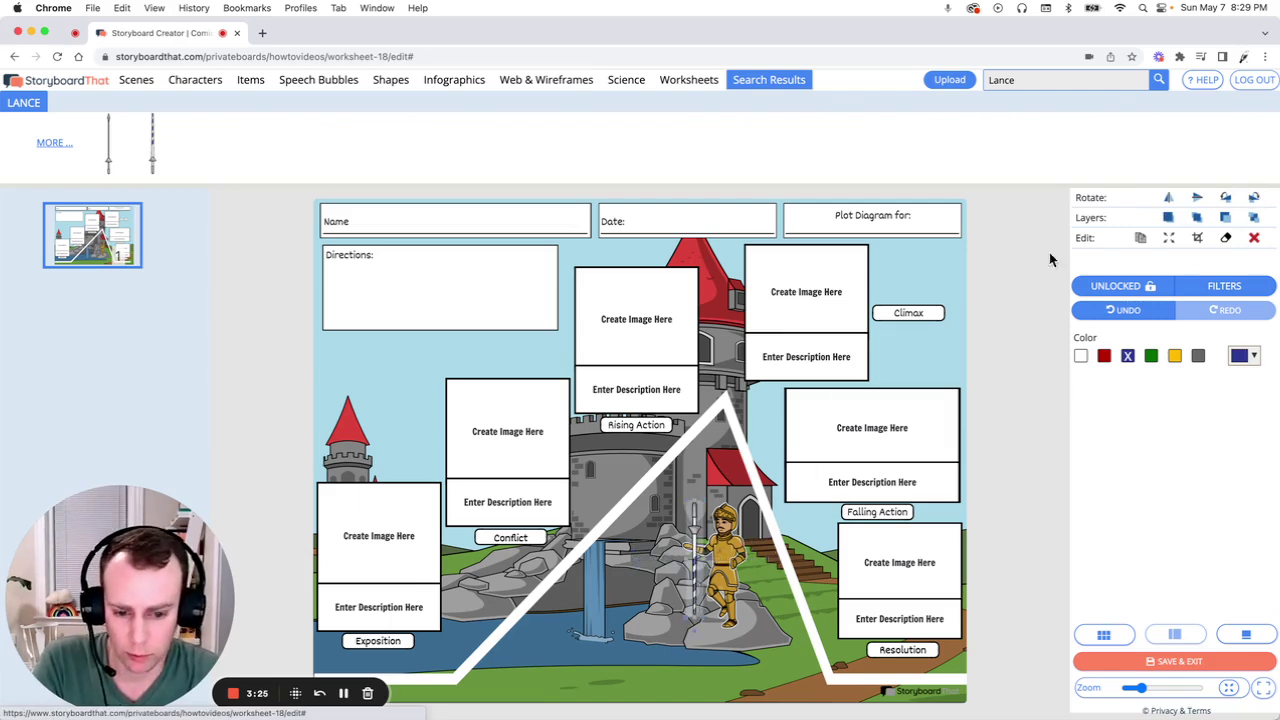
{"action": "left_click_drag", "start_coordinate": [692, 548], "coordinate": [690, 568]}
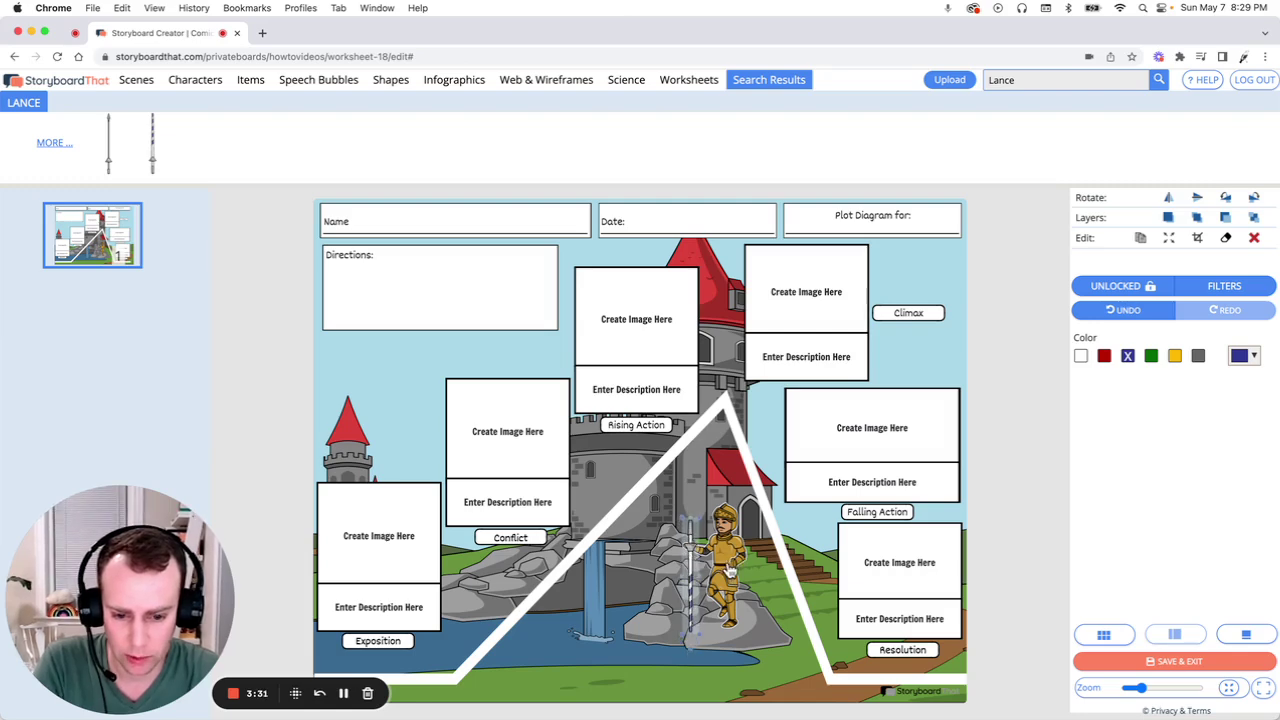
{"action": "left_click", "coordinate": [730, 568]}
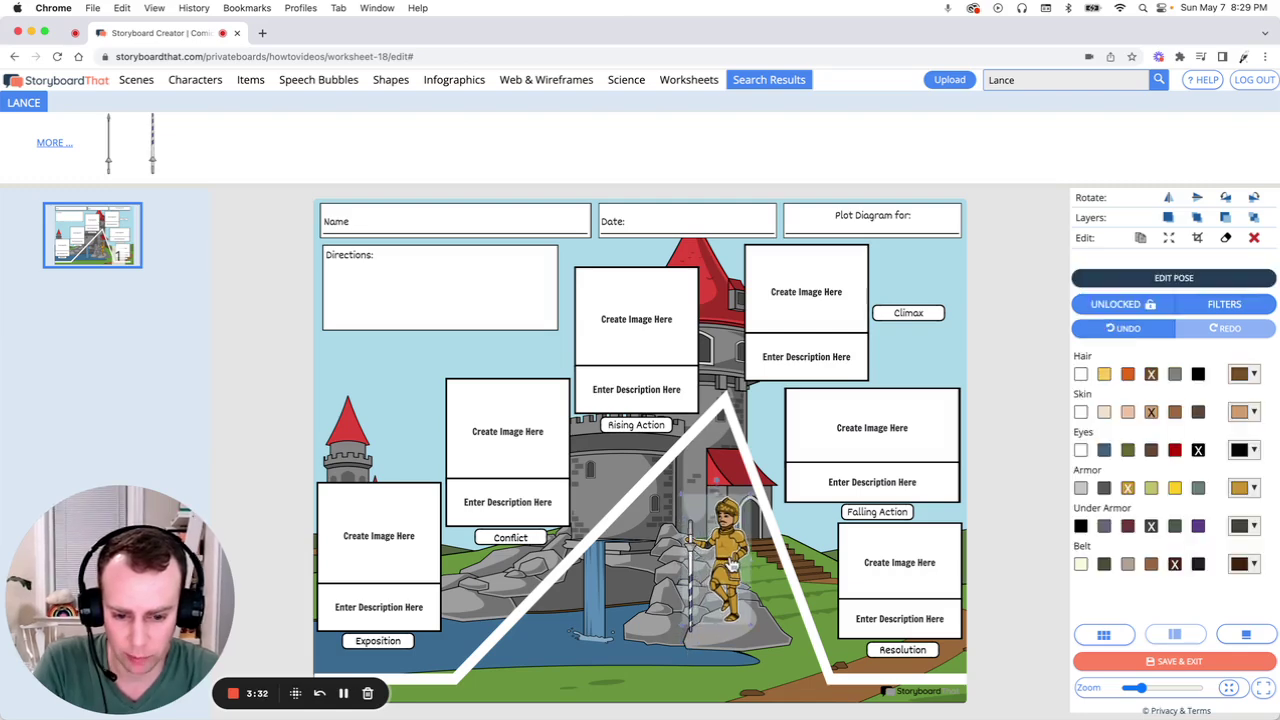
{"action": "left_click", "coordinate": [689, 598]}
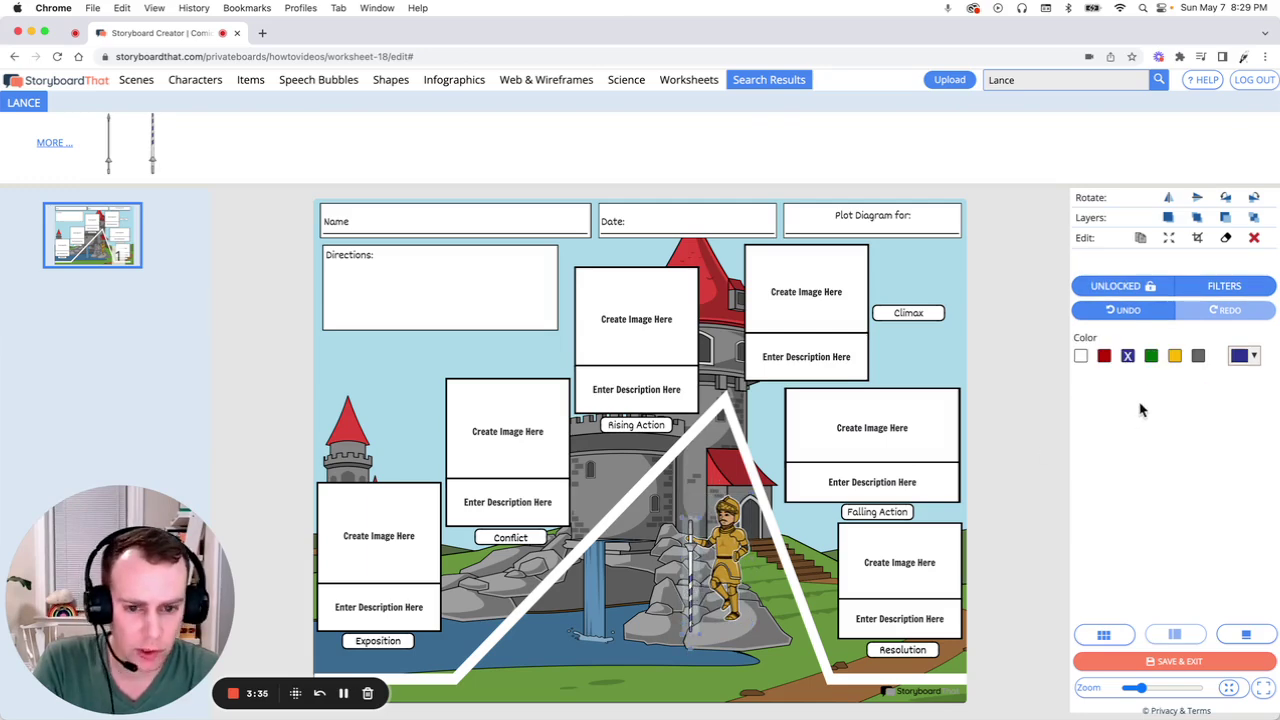
{"action": "left_click", "coordinate": [1104, 356]}
{"action": "left_click", "coordinate": [998, 347]}
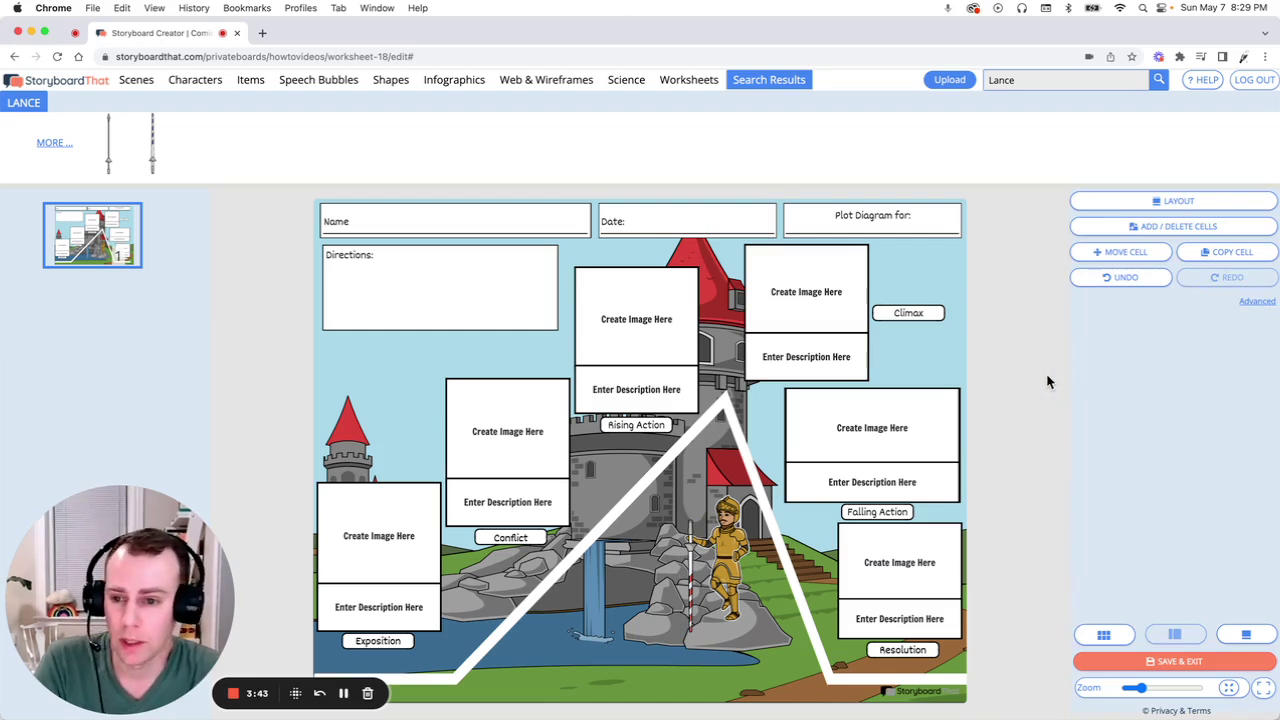
Step: Type 'Come up with your own story for this scene.' on the Directions box's second line
{"action": "left_click", "coordinate": [375, 293]}
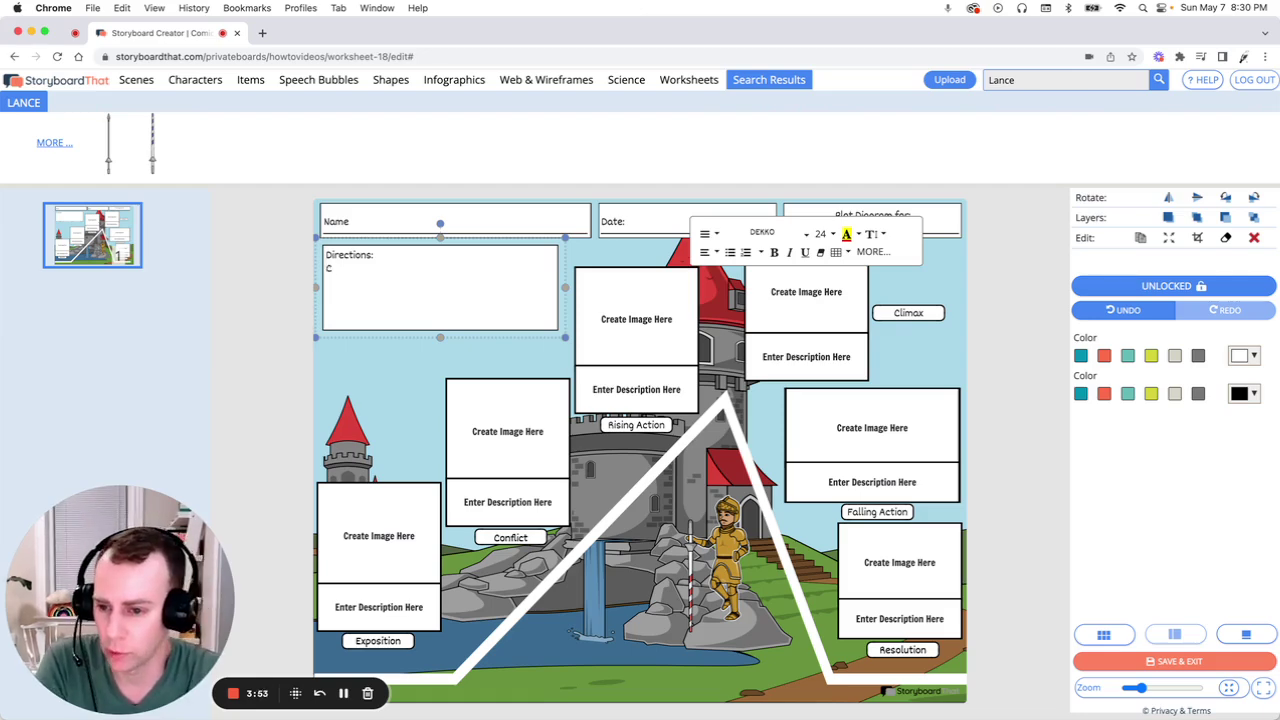
{"action": "type", "text": "ome up"}
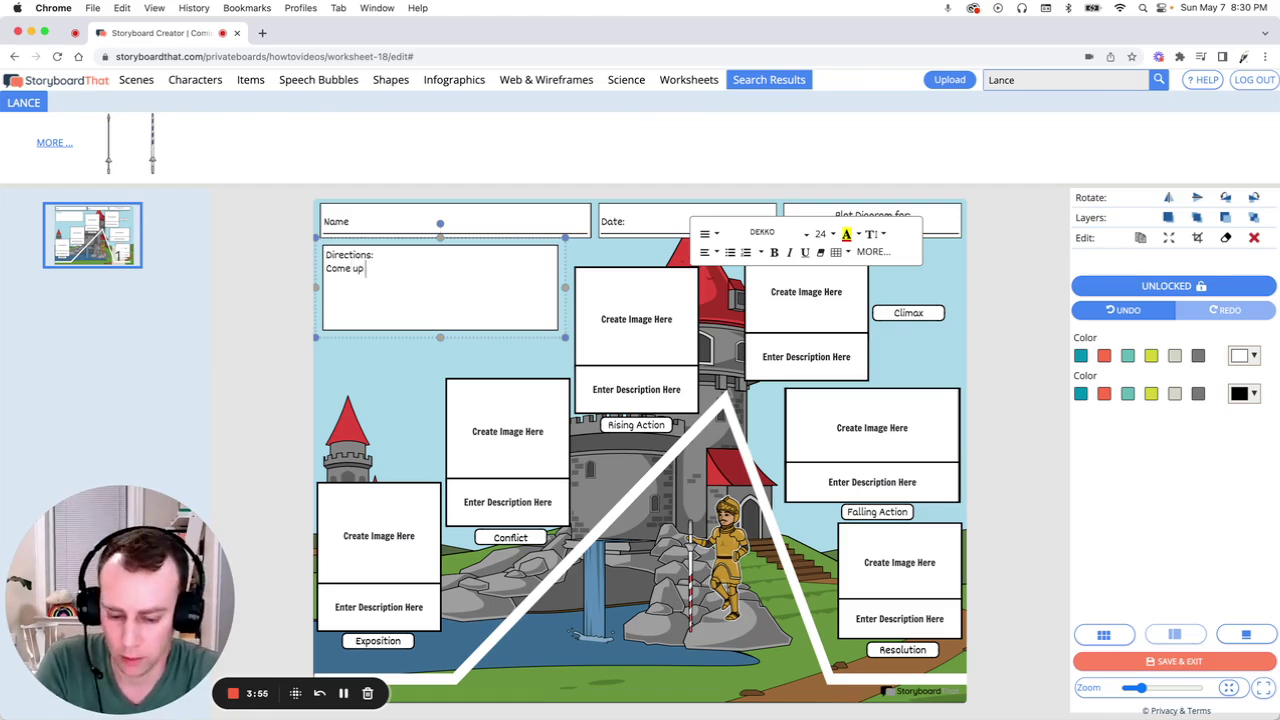
{"action": "type", "text": " with your own"}
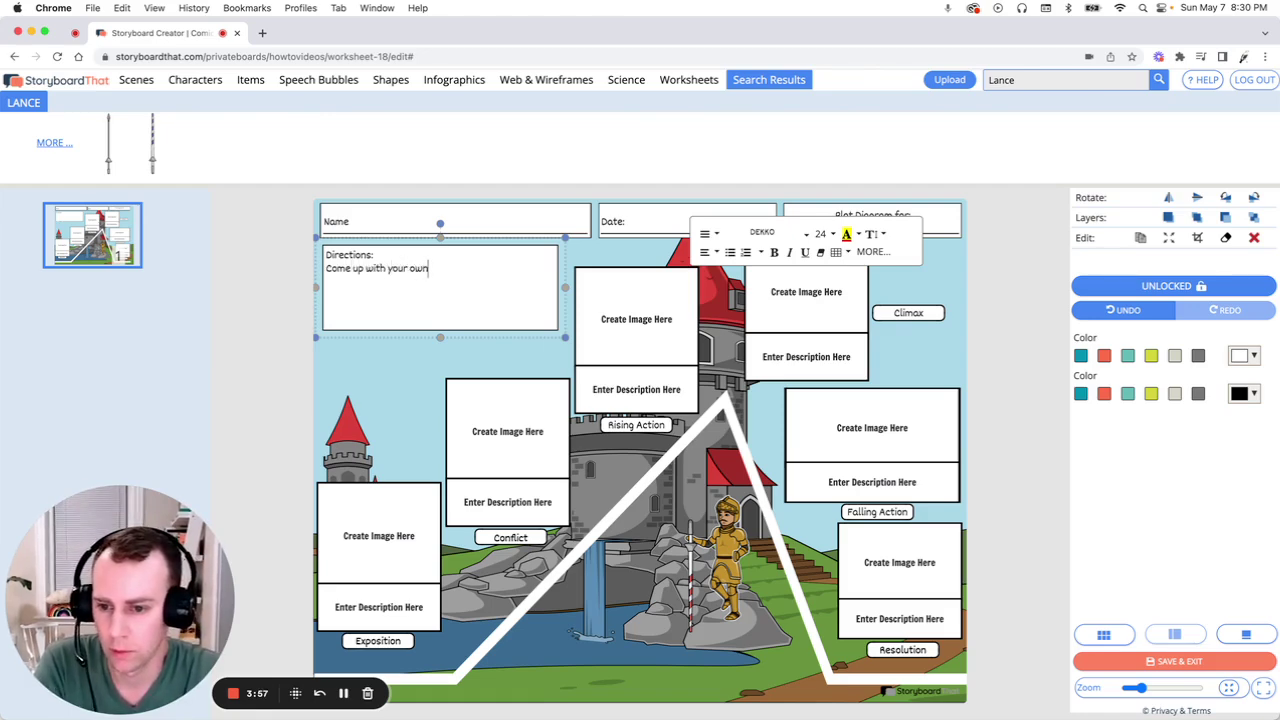
{"action": "type", "text": " story"}
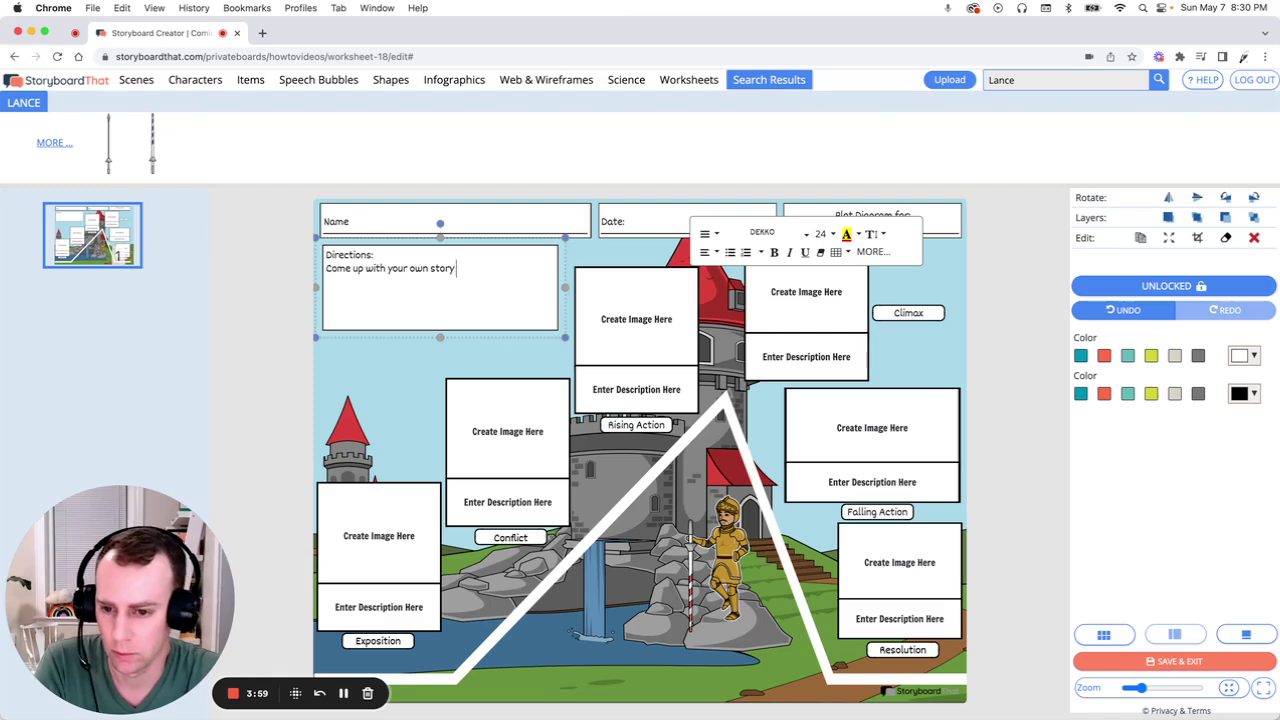
{"action": "type", "text": " for this scene."}
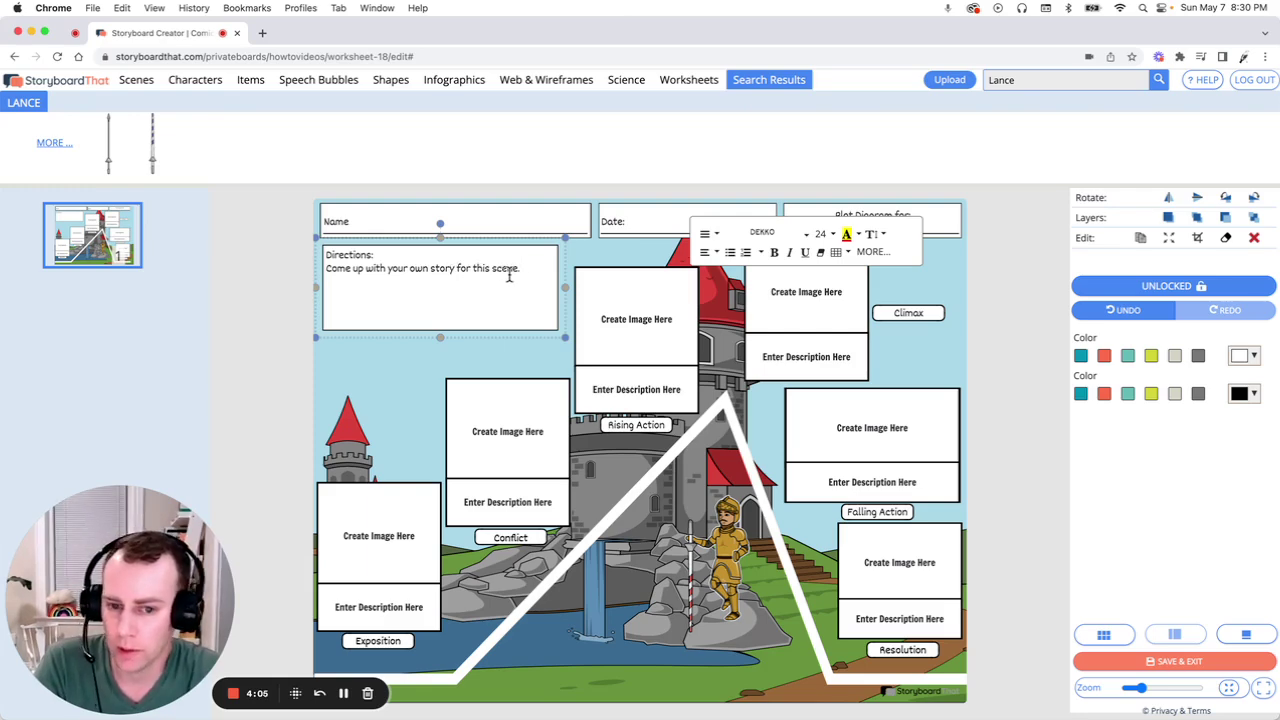
Step: Format the whole directions sentence in Berkshire Swash font at size 36
{"action": "left_click_drag", "start_coordinate": [523, 268], "coordinate": [327, 281]}
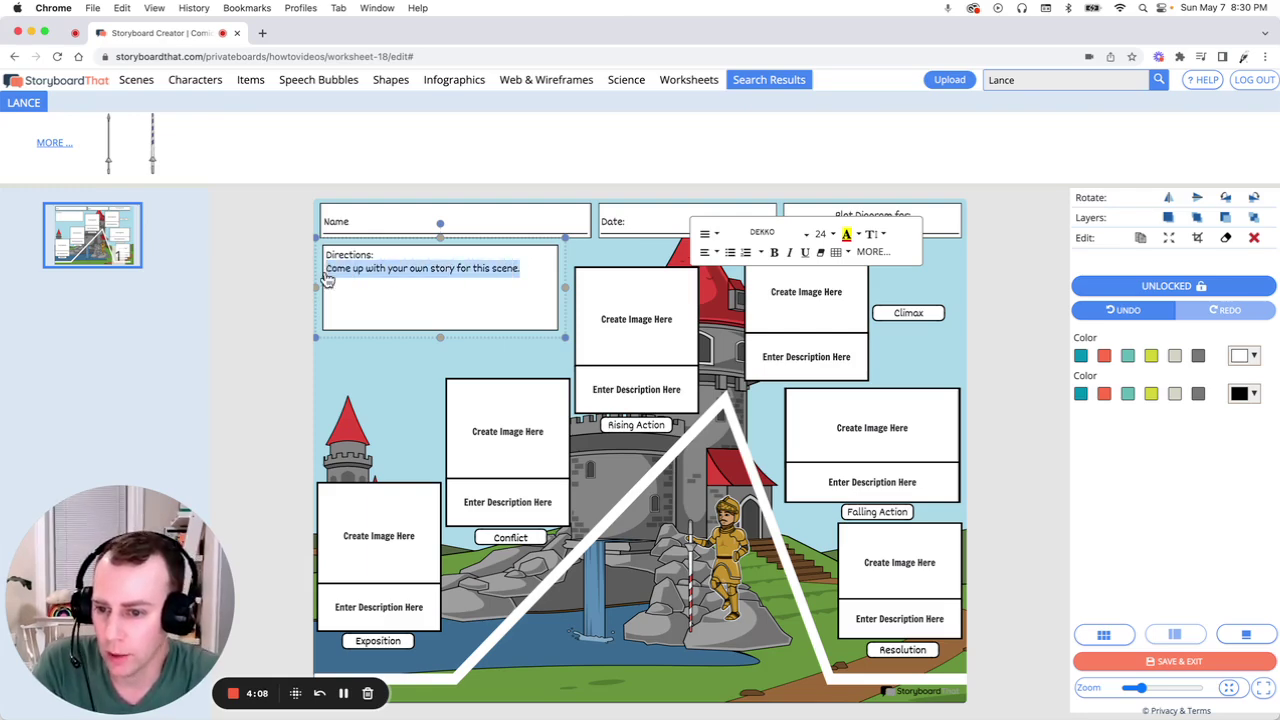
{"action": "left_click", "coordinate": [796, 236]}
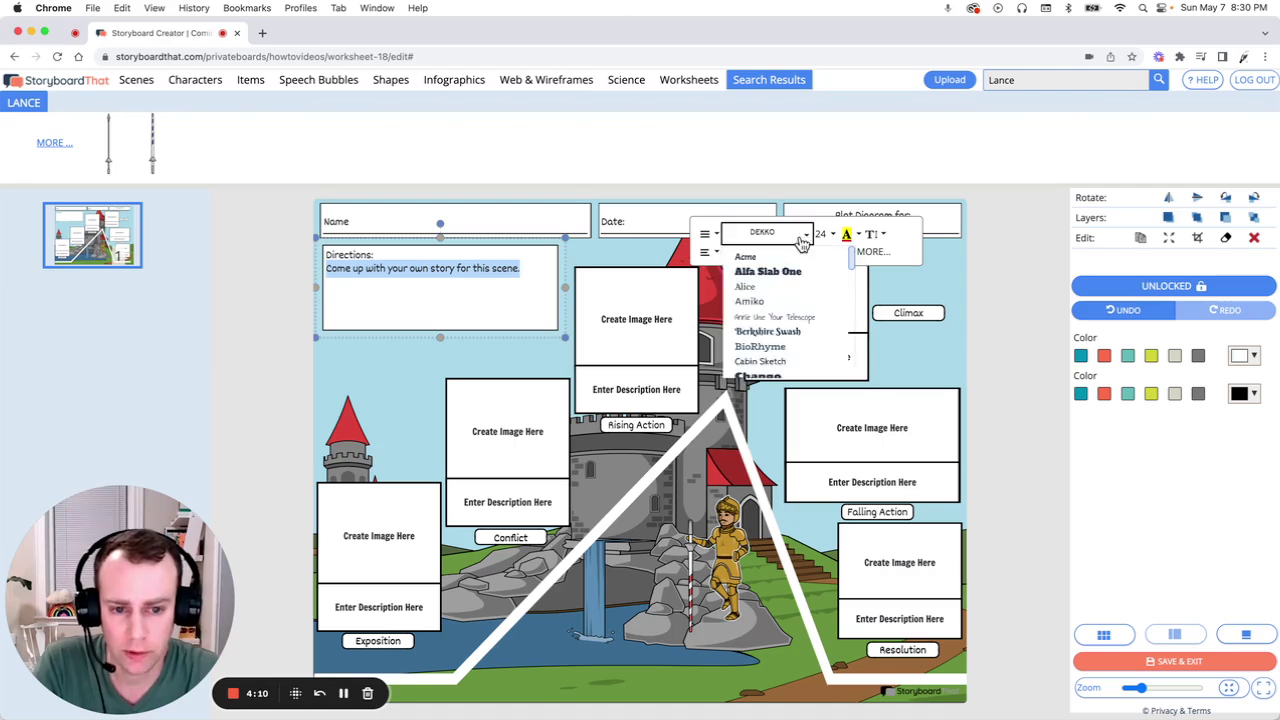
{"action": "left_click", "coordinate": [805, 334]}
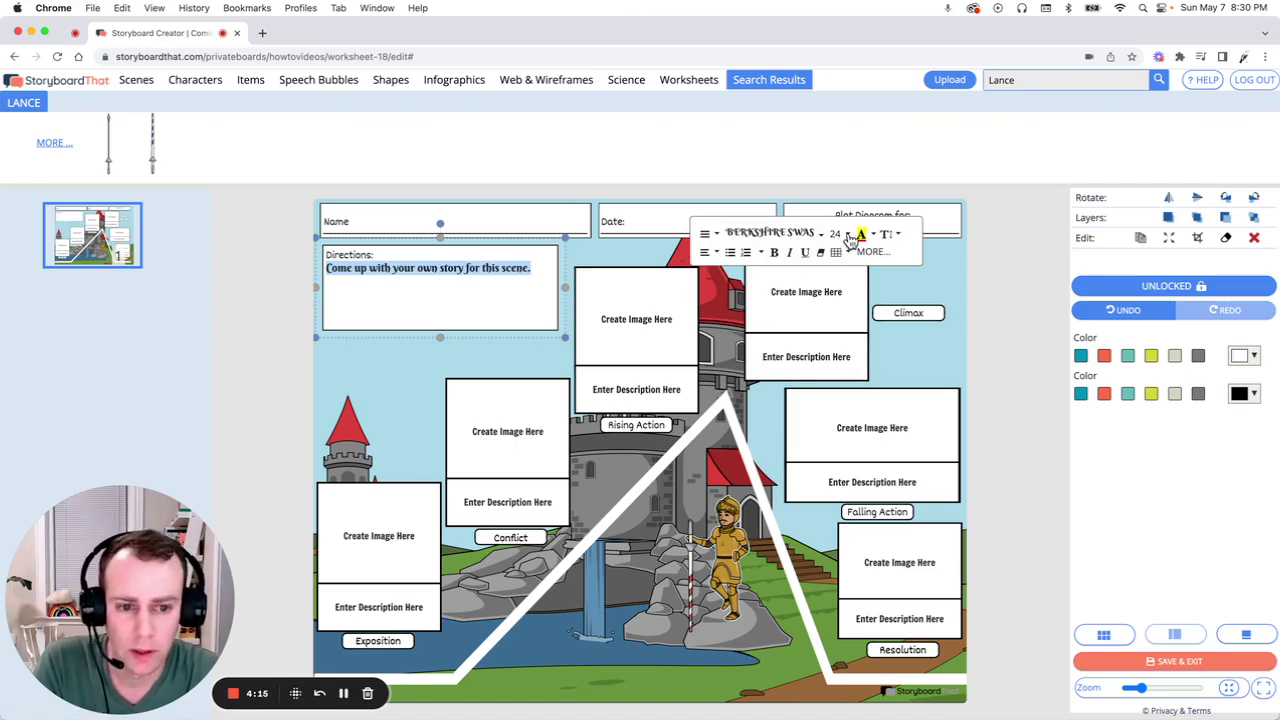
{"action": "left_click", "coordinate": [840, 234]}
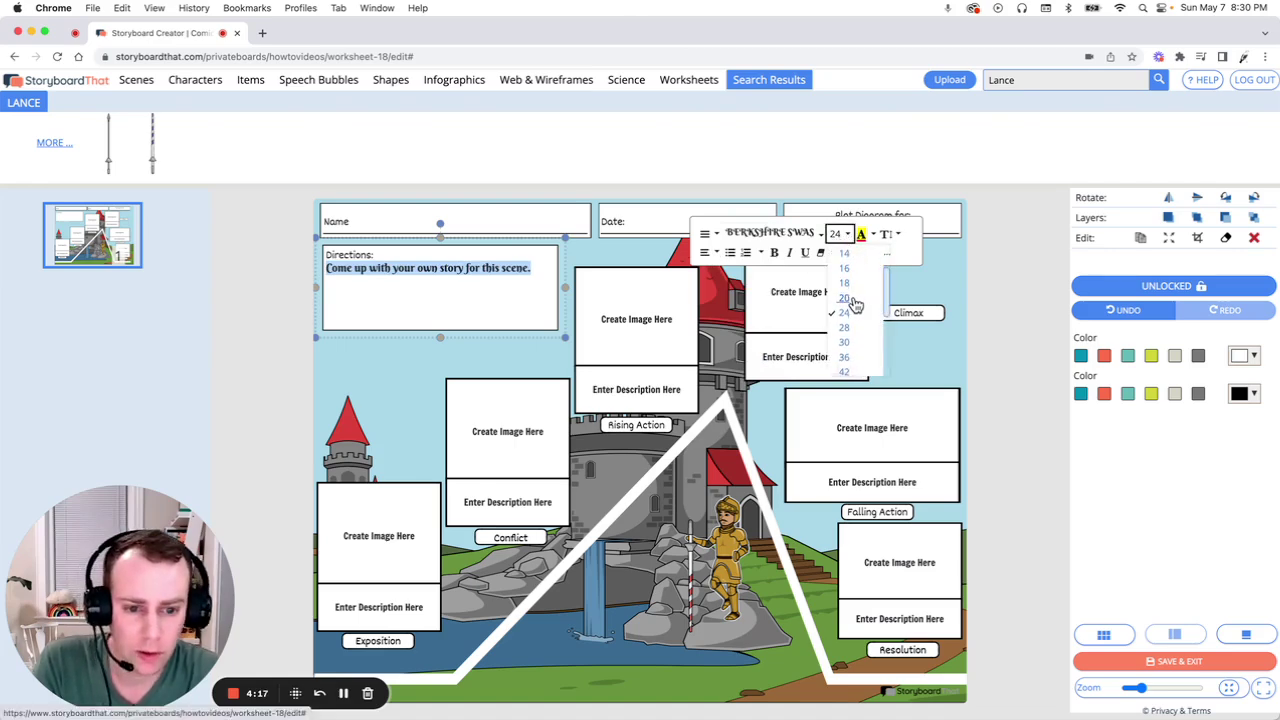
{"action": "scroll", "coordinate": [860, 303], "scroll_direction": "down", "scroll_amount": 3}
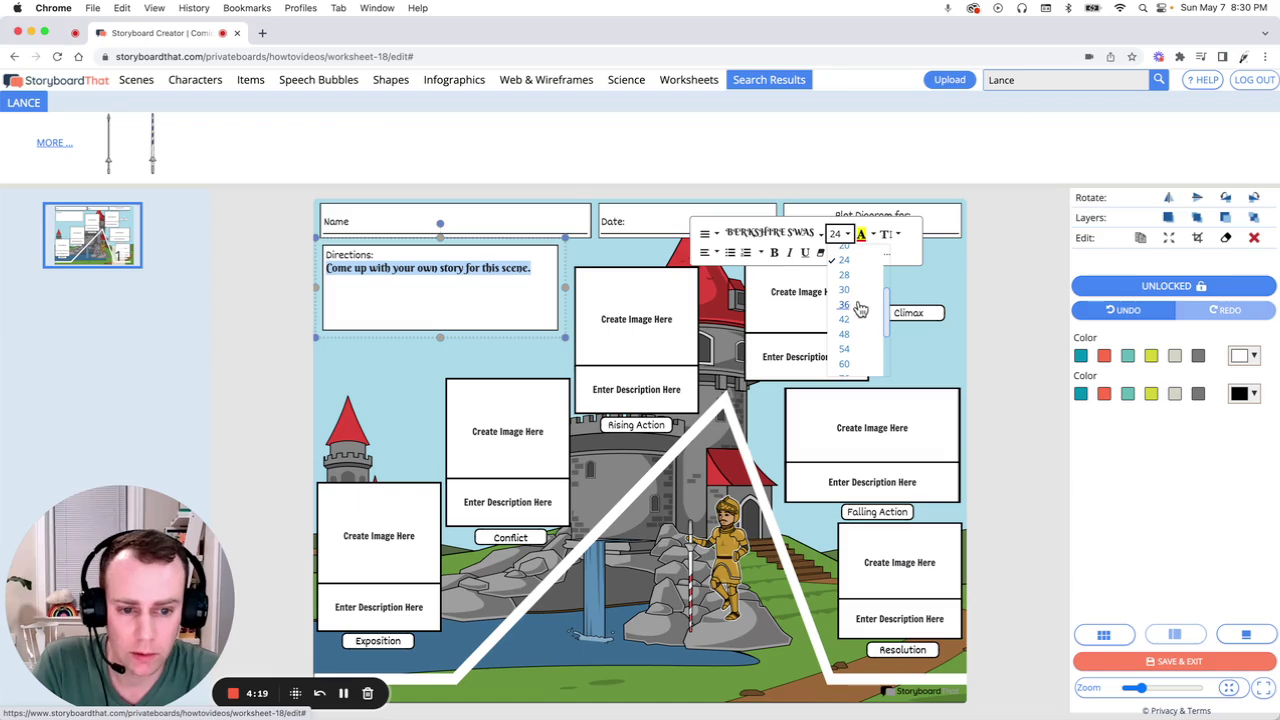
{"action": "left_click", "coordinate": [859, 304]}
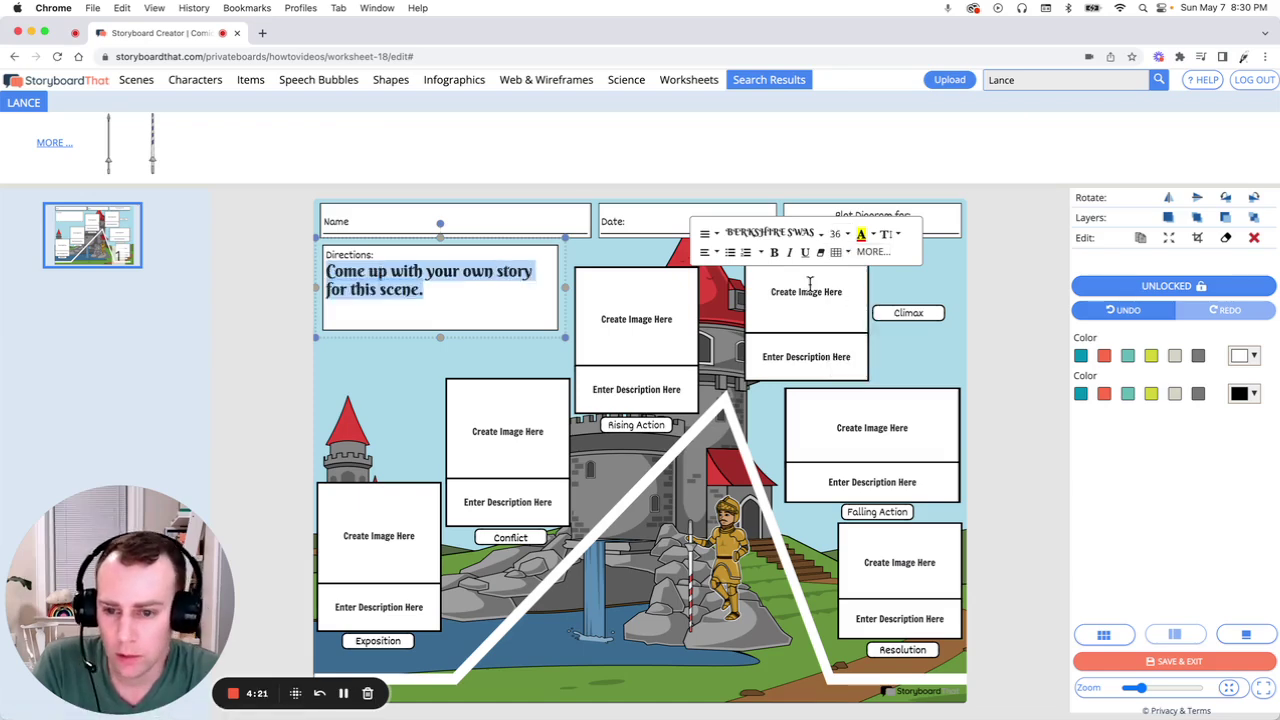
{"action": "left_click", "coordinate": [297, 313]}
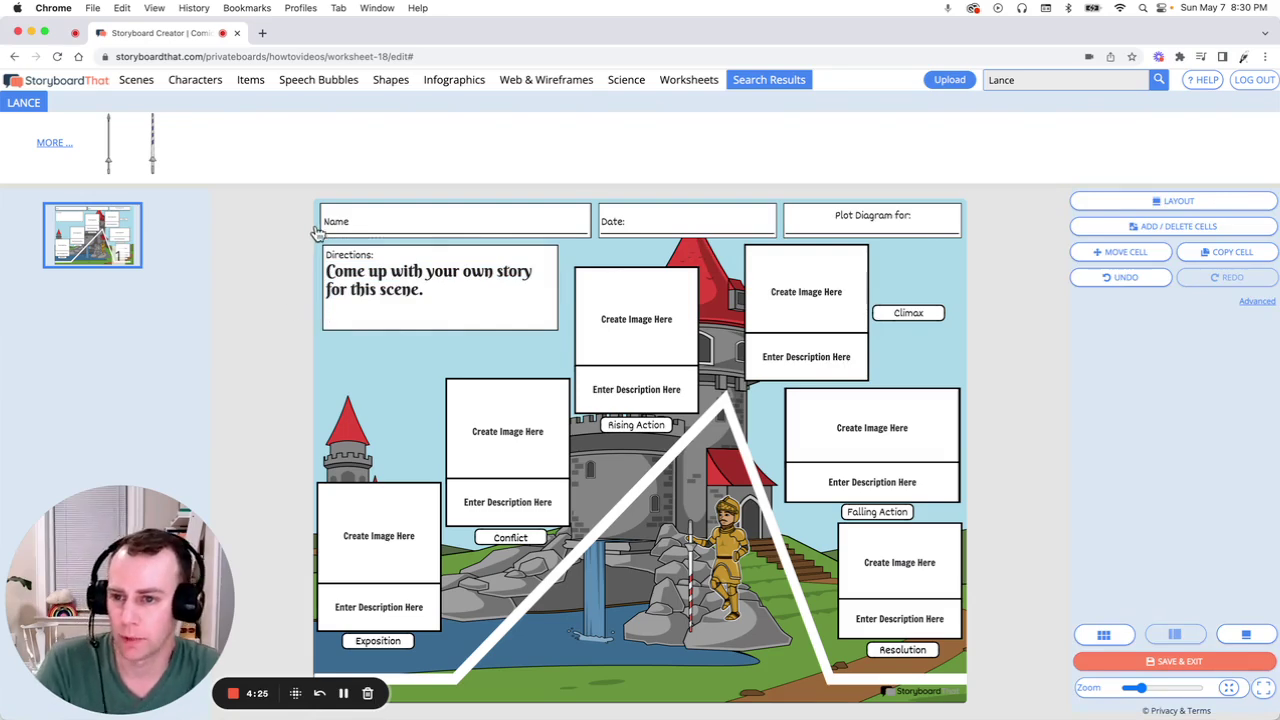
Step: Show the Speech Bubbles library and try dragging a bubble onto the worksheet
{"action": "left_click", "coordinate": [316, 83]}
{"action": "left_click_drag", "start_coordinate": [189, 142], "coordinate": [300, 260]}
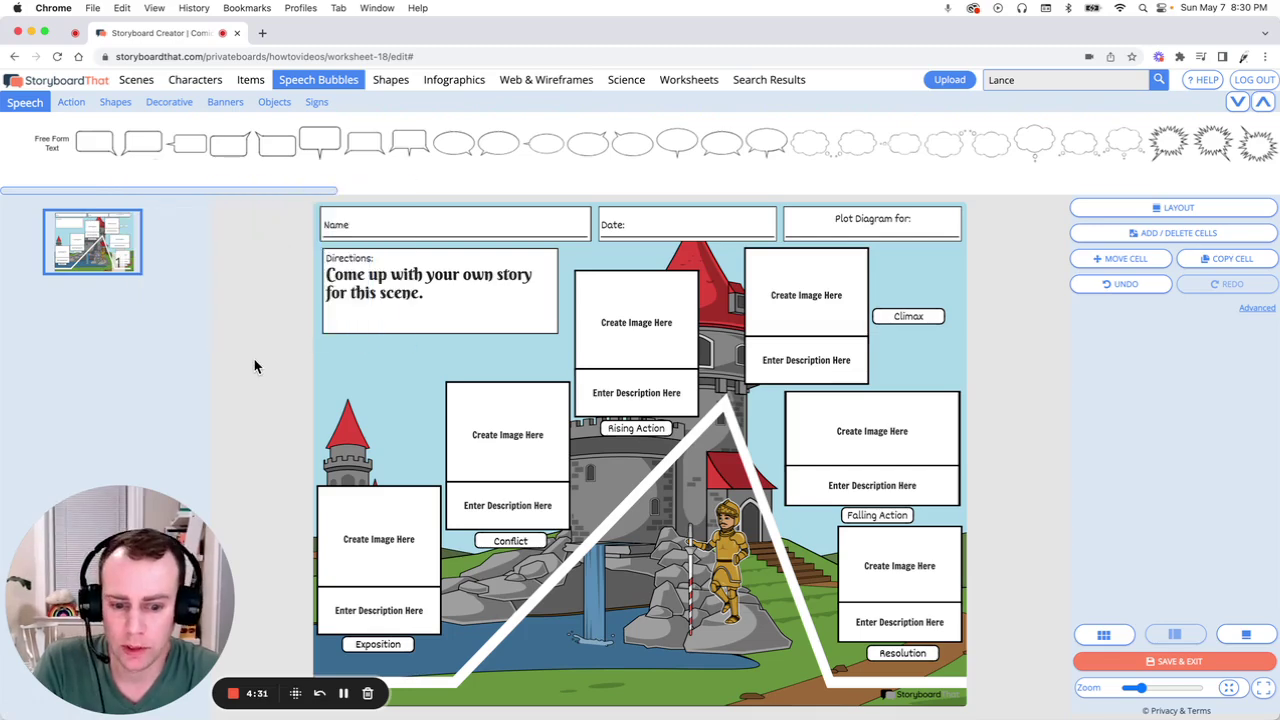